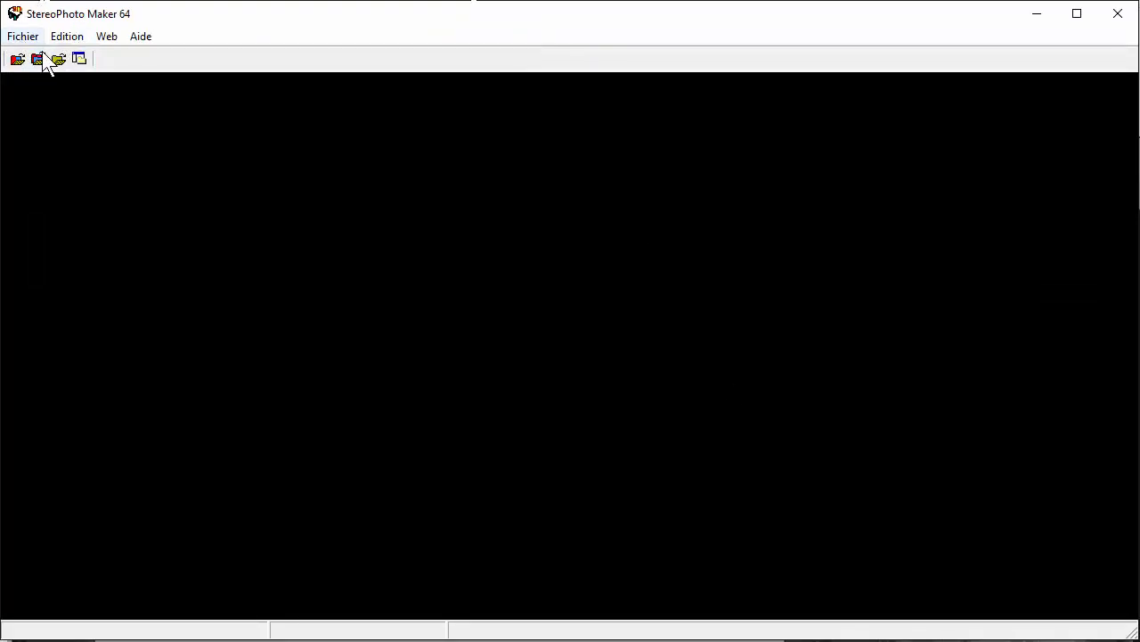
Open _MG_1515.JPG as the left image and _MG_1516.JPG as the right image of a stereo pair
{"action": "left_click", "coordinate": [39, 58]}
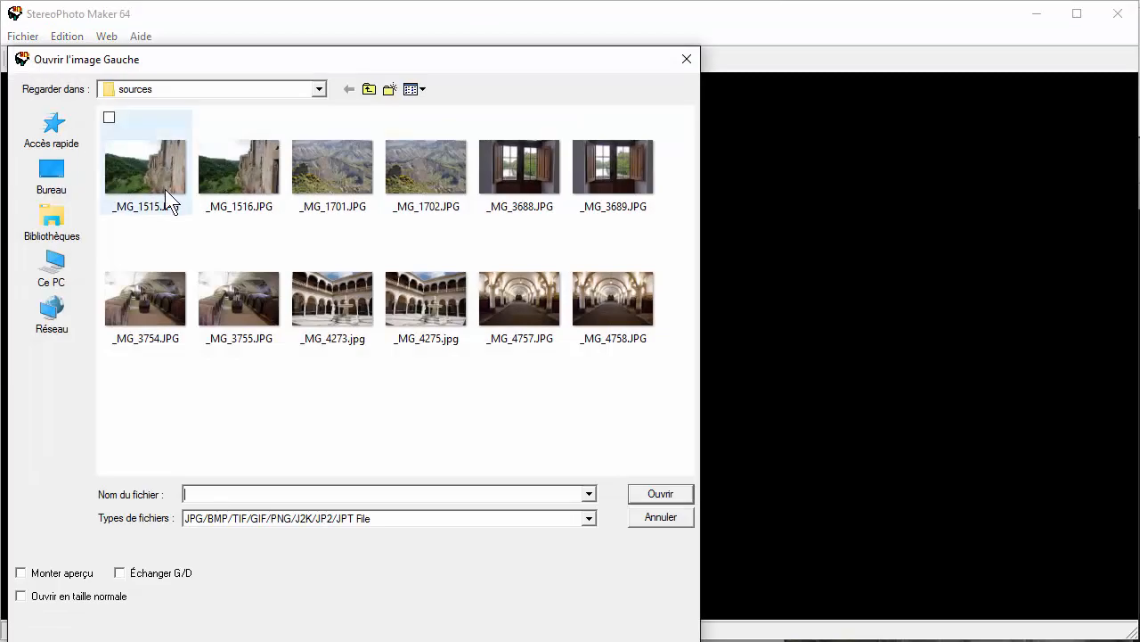
{"action": "left_click", "coordinate": [140, 174]}
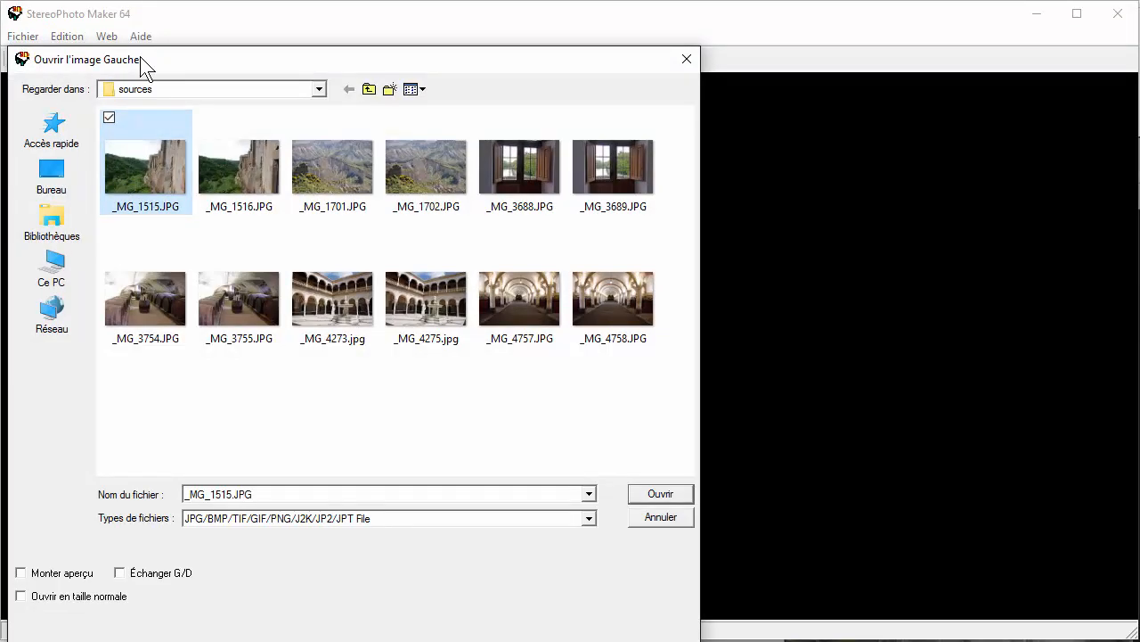
{"action": "left_click", "coordinate": [663, 495]}
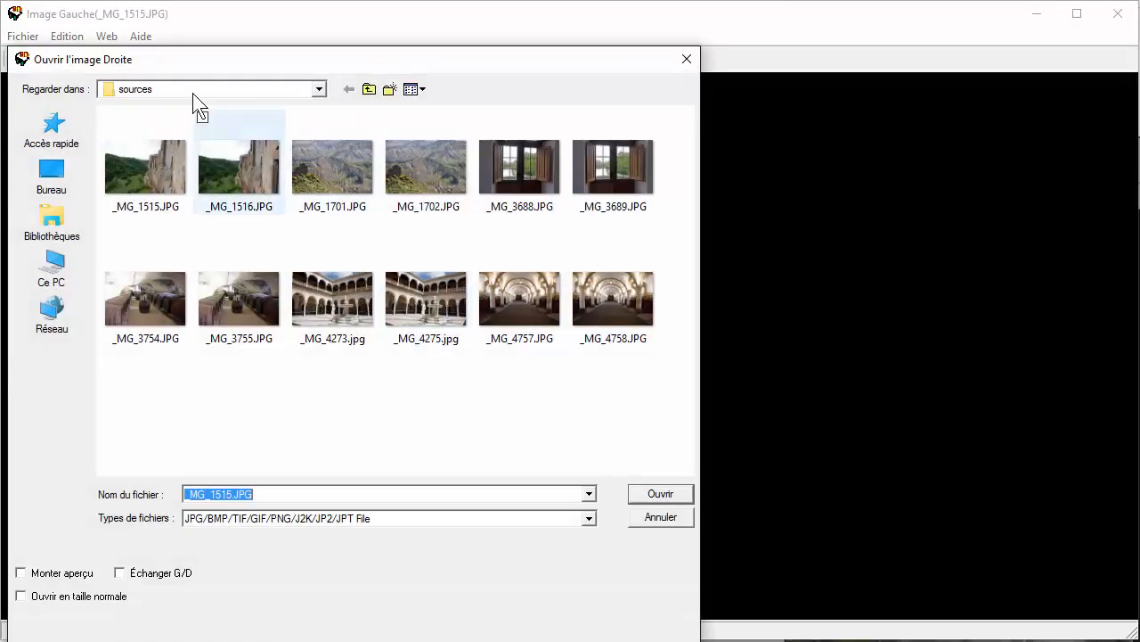
{"action": "left_click", "coordinate": [268, 214]}
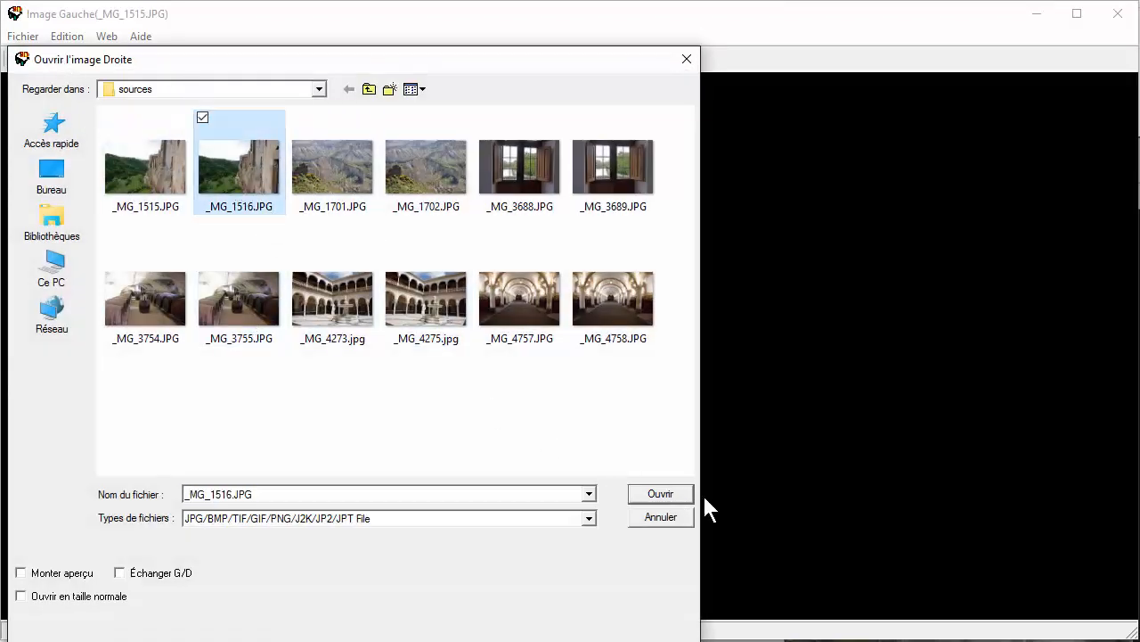
{"action": "left_click", "coordinate": [679, 495]}
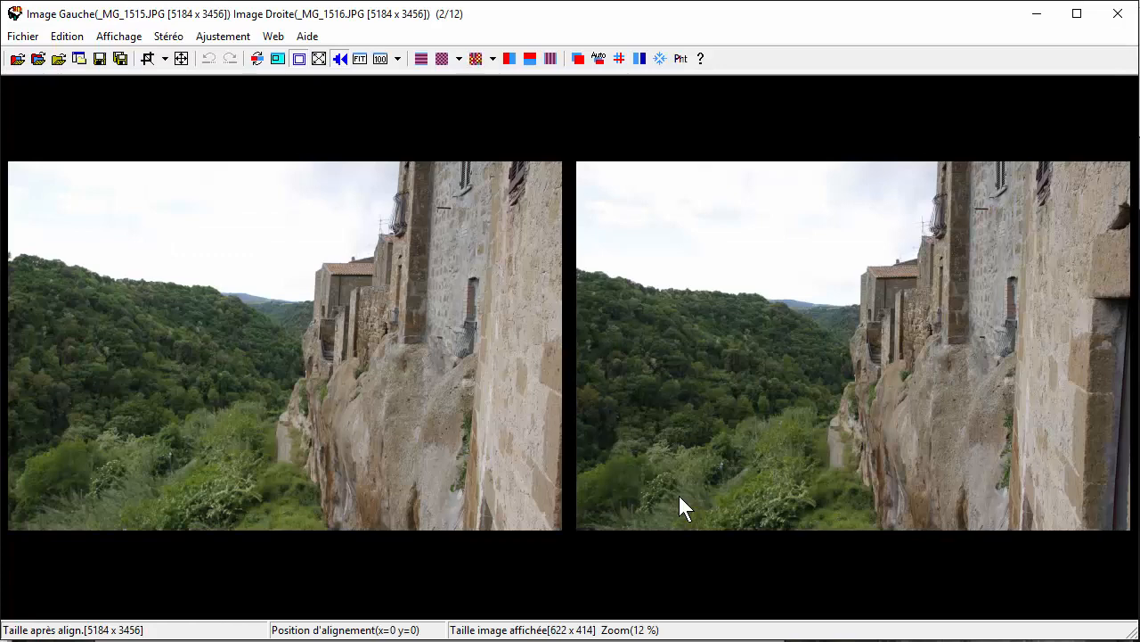
Reopen the stereo pair by selecting _MG_1515.JPG and _MG_1516.JPG together from the sources folder
{"action": "left_click", "coordinate": [38, 61]}
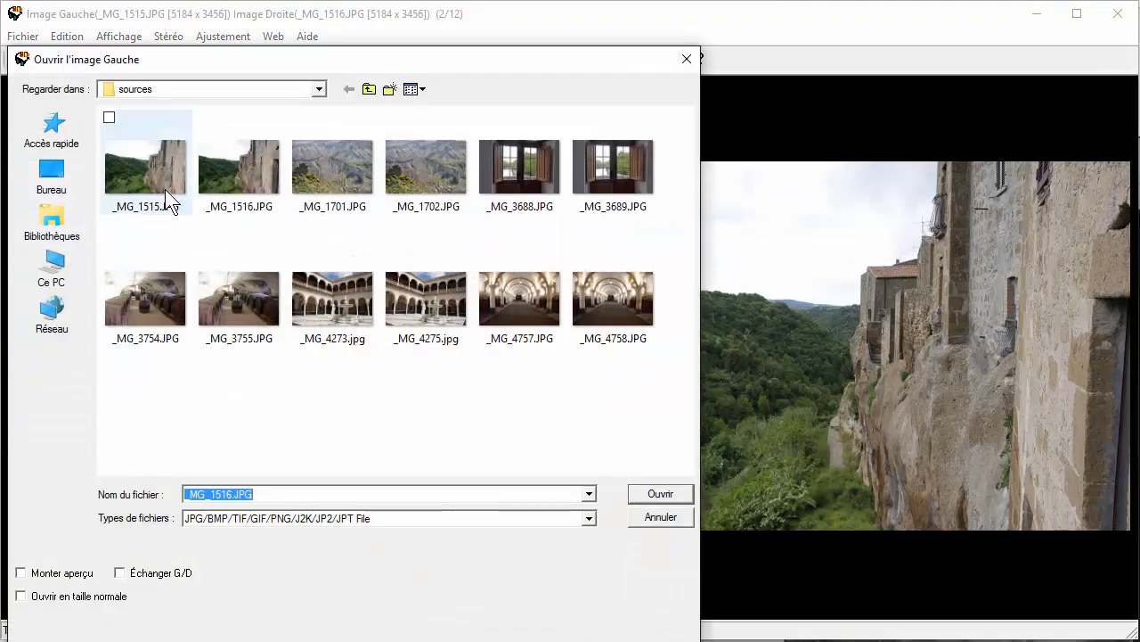
{"action": "left_click", "coordinate": [132, 170]}
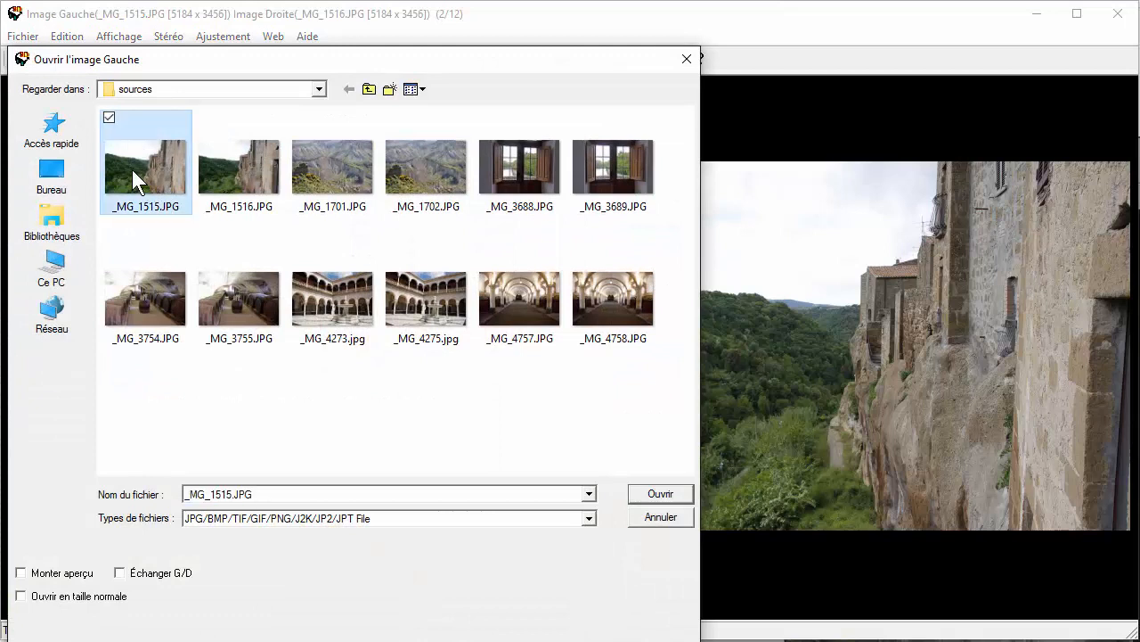
{"action": "left_click", "coordinate": [223, 174], "text": "ctrl"}
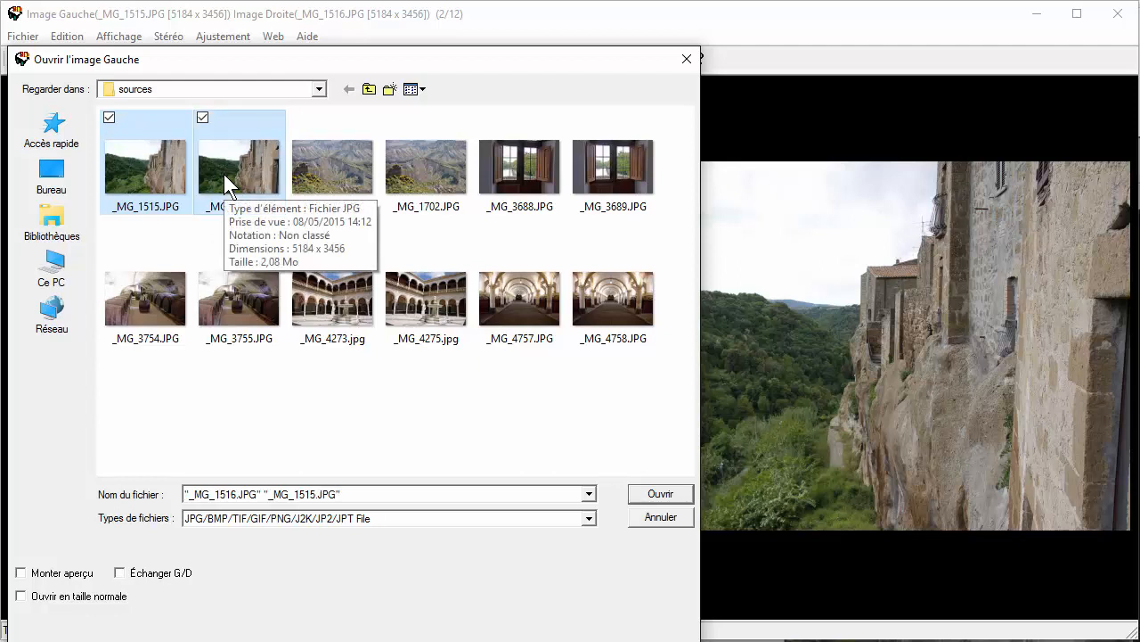
{"action": "left_click", "coordinate": [343, 495]}
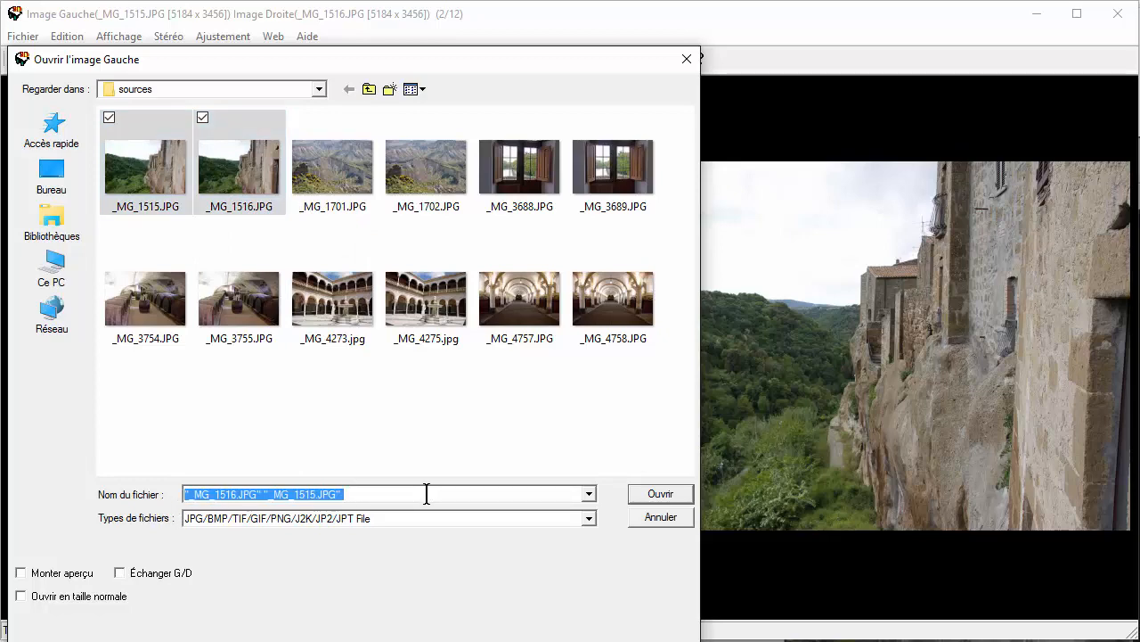
{"action": "left_click", "coordinate": [660, 495]}
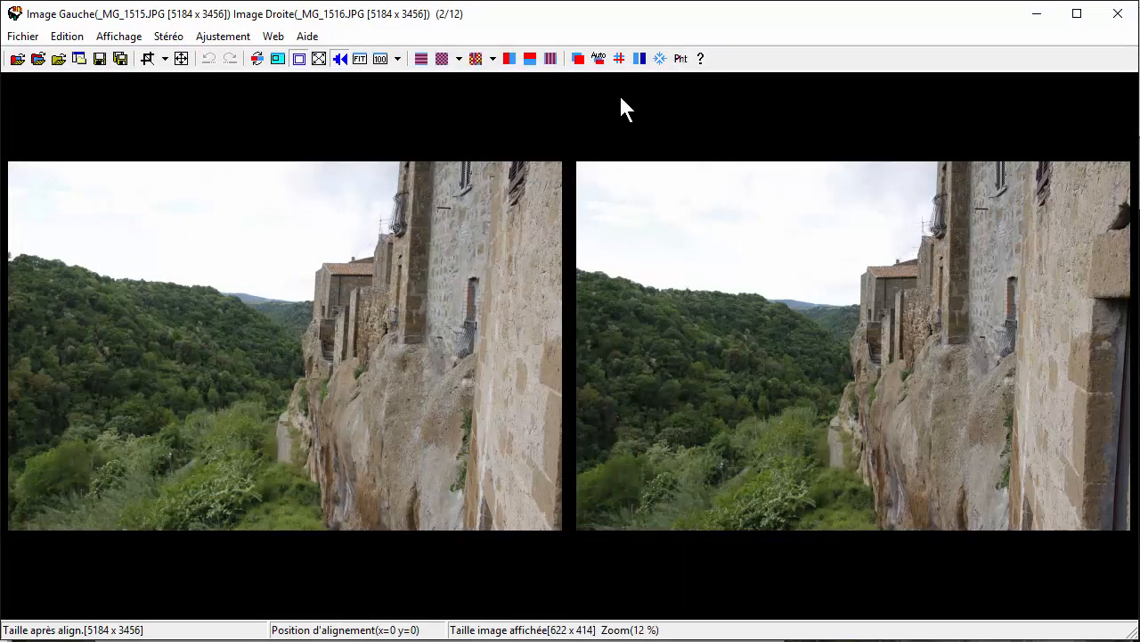
Align the stereo pair automatically and display it as an anaglyph, moving the alignment values window off the image corner
{"action": "left_click", "coordinate": [599, 63]}
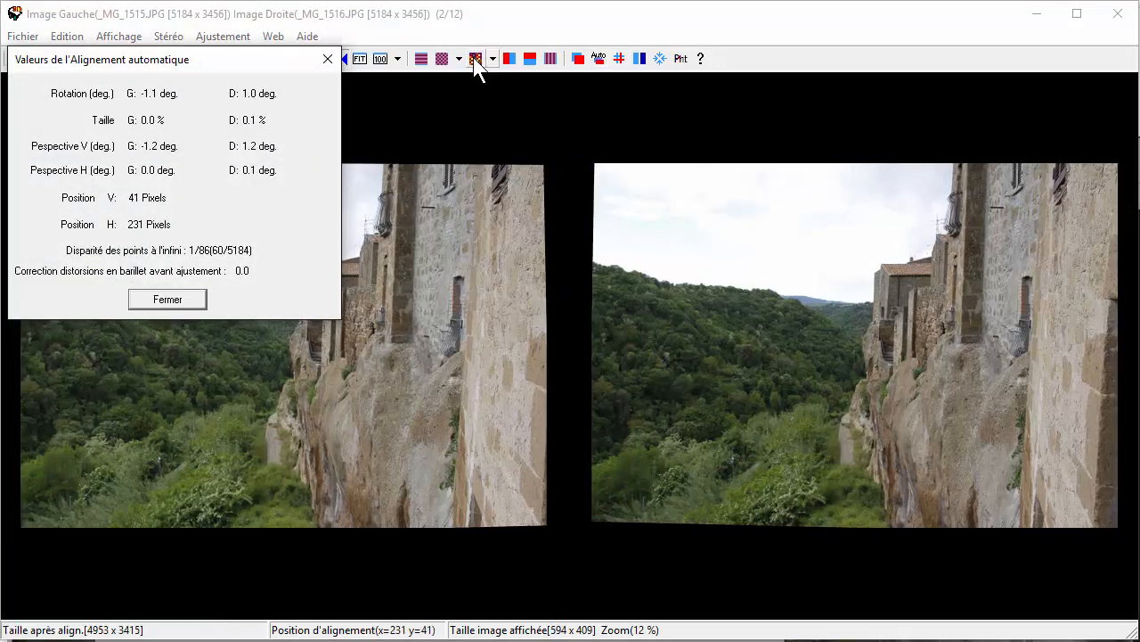
{"action": "left_click", "coordinate": [476, 58]}
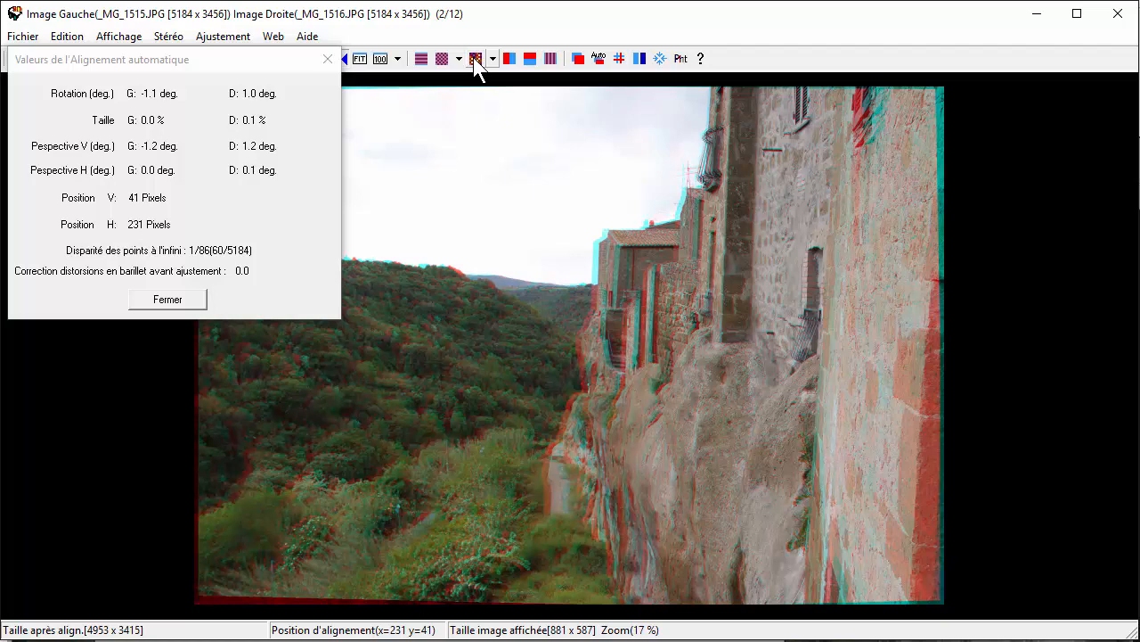
{"action": "left_click_drag", "start_coordinate": [254, 56], "coordinate": [259, 163]}
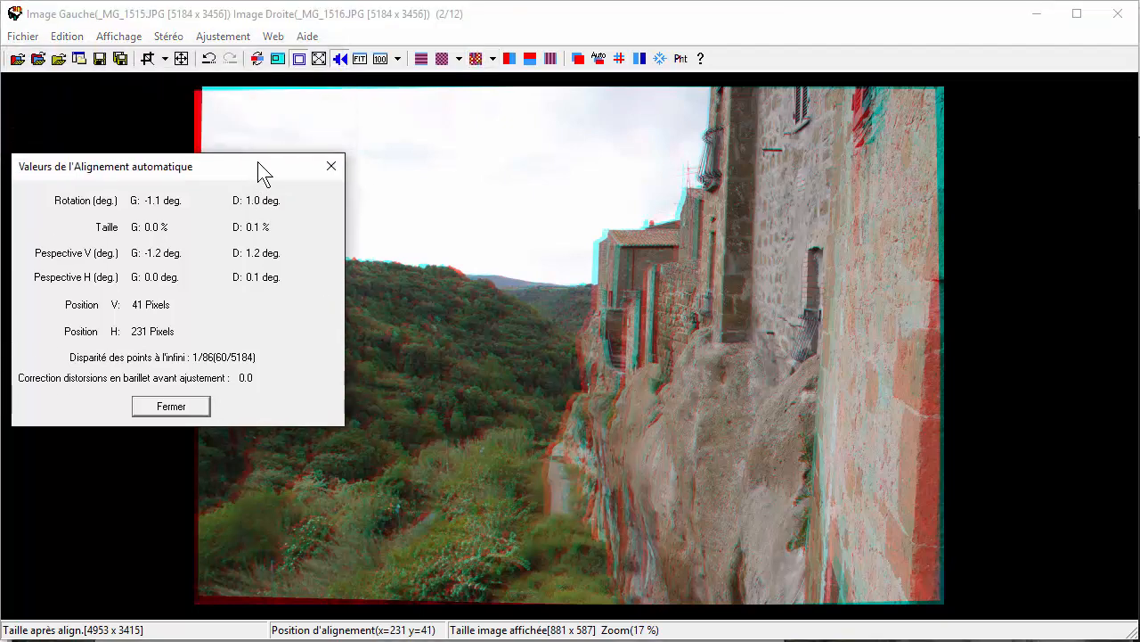
{"action": "left_click", "coordinate": [165, 60]}
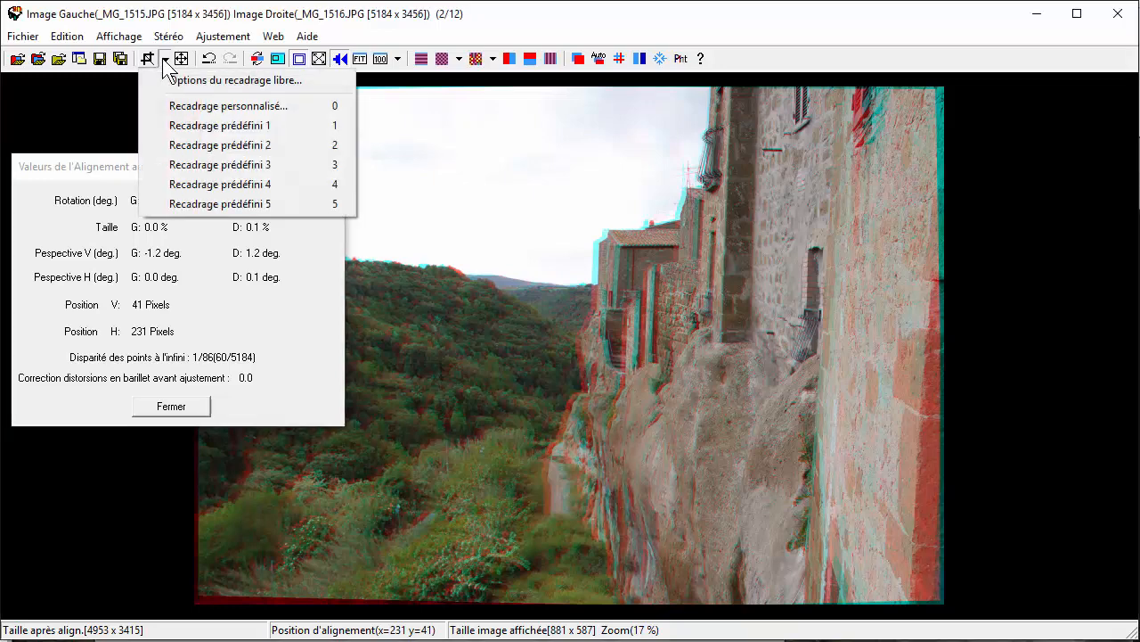
{"action": "left_click", "coordinate": [200, 111]}
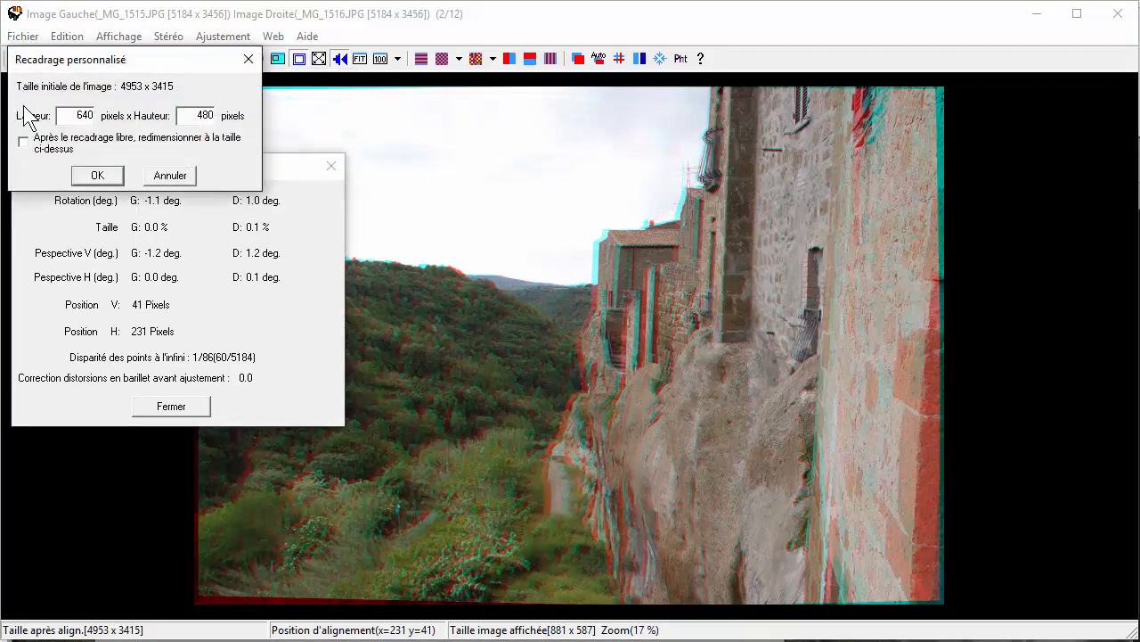
{"action": "left_click", "coordinate": [169, 175]}
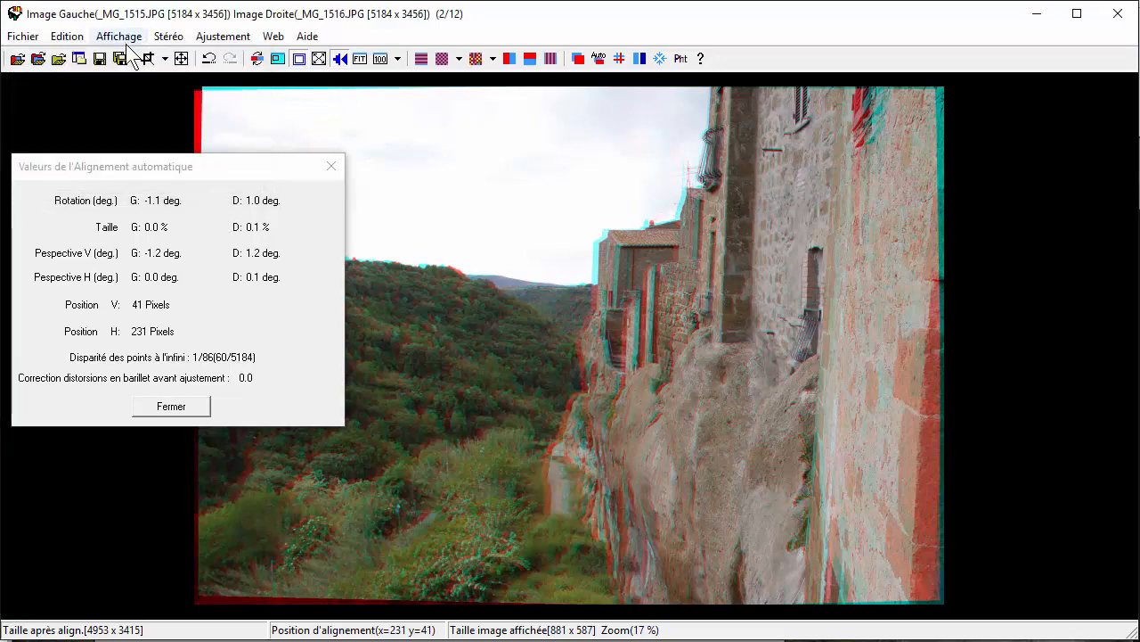
Disable keeping the width/height ratio for free cropping, and crop the pair to about 4853 x 3365 pixels inside the coloured borders
{"action": "left_click", "coordinate": [164, 60]}
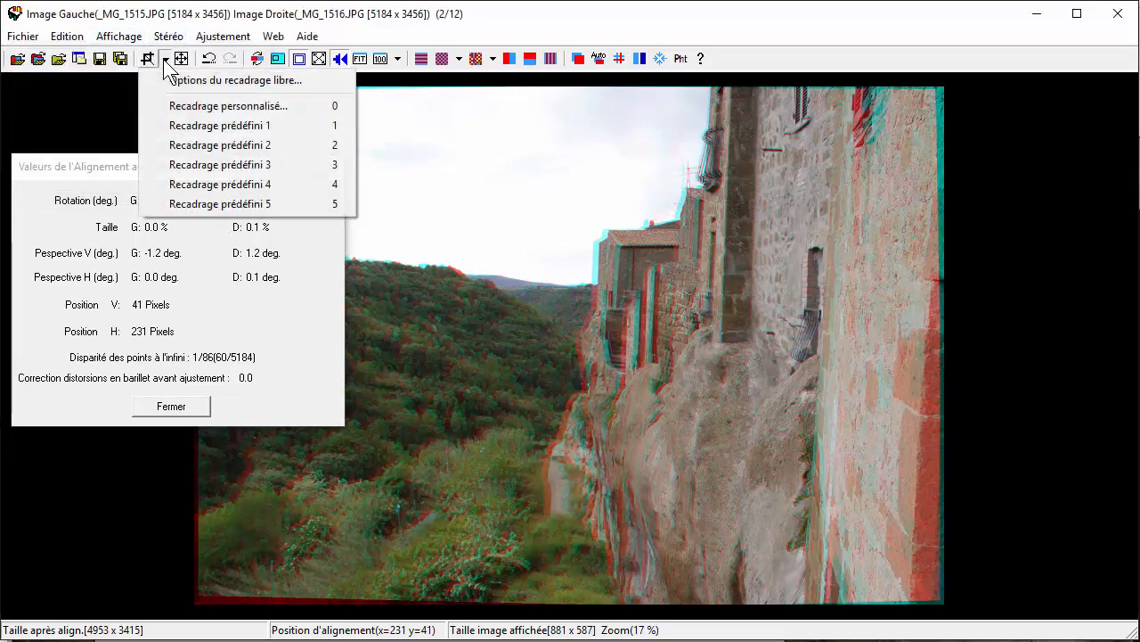
{"action": "left_click", "coordinate": [210, 82]}
{"action": "left_click", "coordinate": [34, 95]}
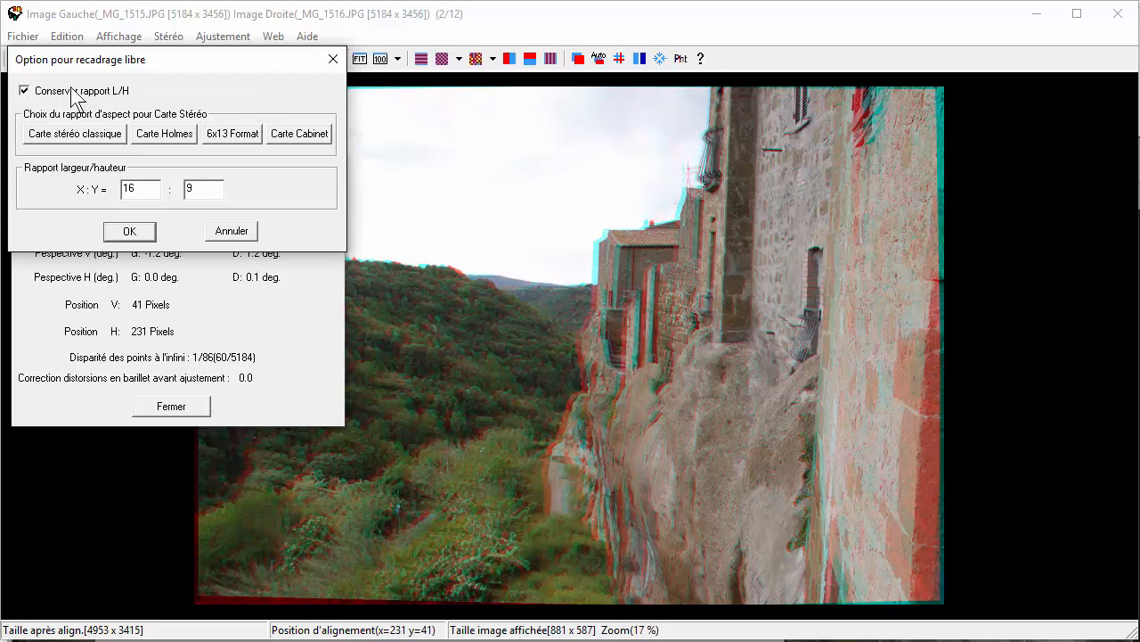
{"action": "left_click", "coordinate": [33, 95]}
{"action": "left_click", "coordinate": [136, 234]}
{"action": "left_click", "coordinate": [136, 233]}
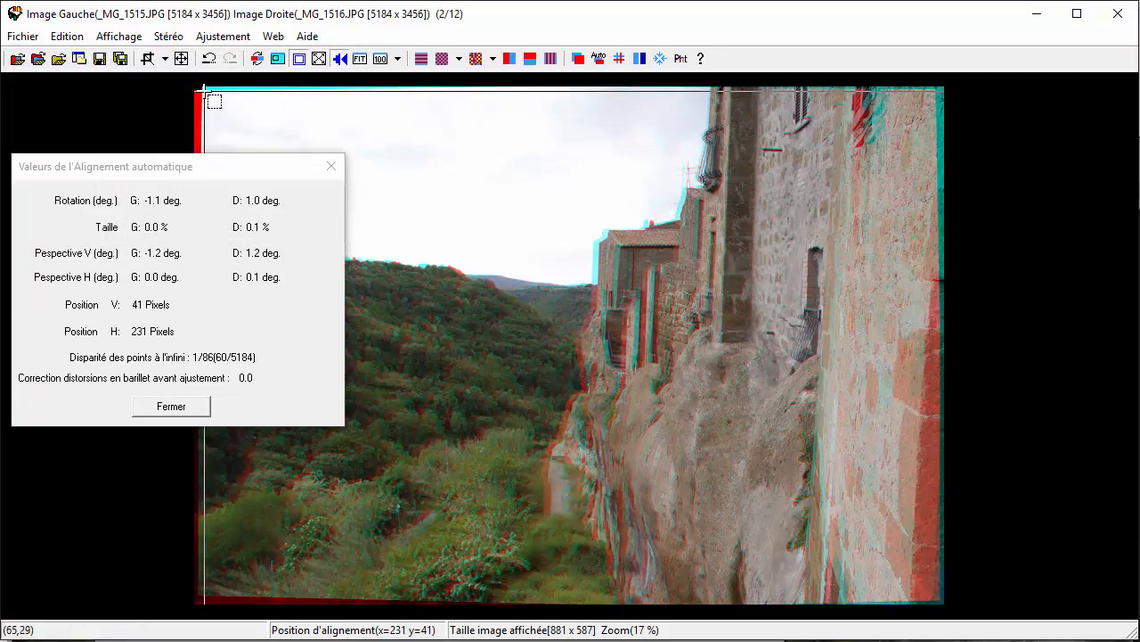
{"action": "left_click_drag", "start_coordinate": [202, 89], "coordinate": [936, 601]}
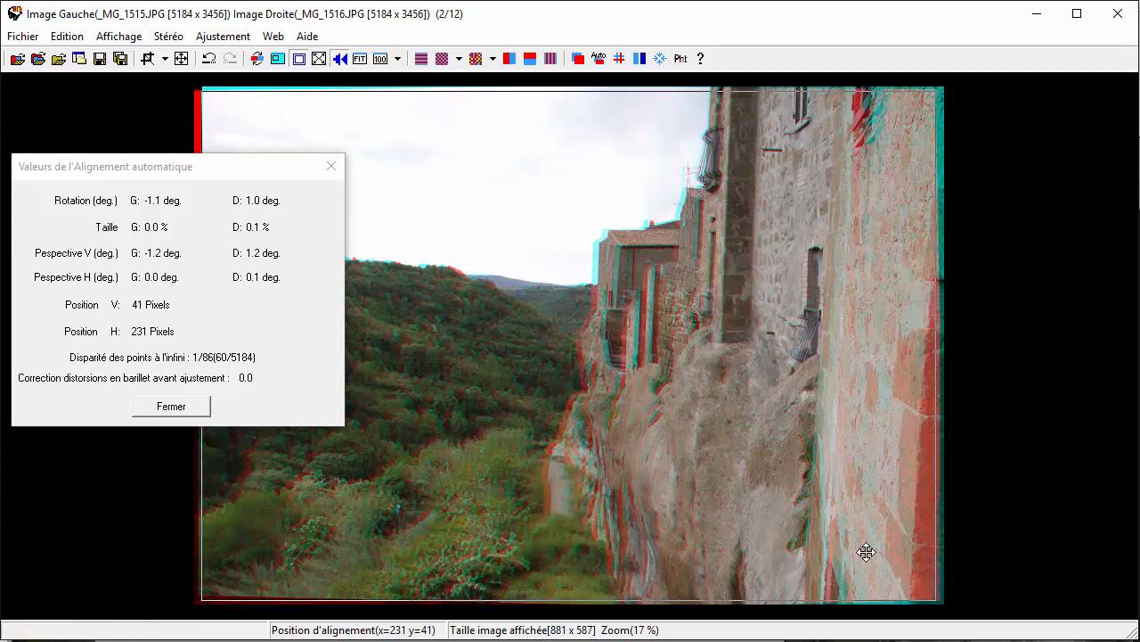
{"action": "double_click", "coordinate": [866, 553]}
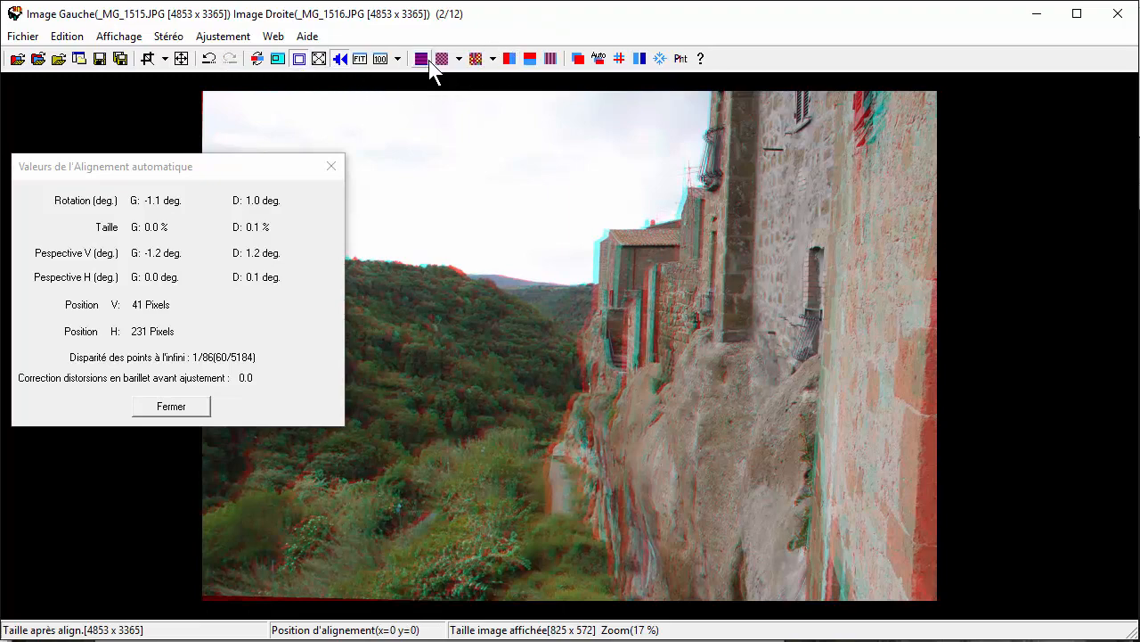
Display the cropped pair side by side and save it as the JPEG stereo image _MG_1515.JPG in the stereos folder
{"action": "left_click", "coordinate": [509, 59]}
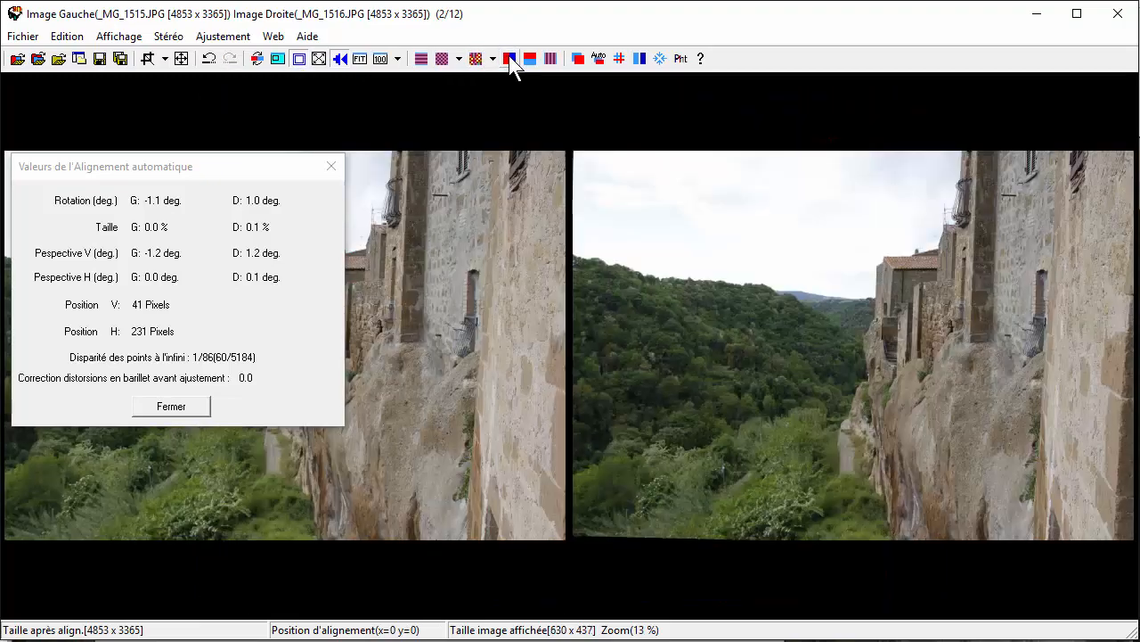
{"action": "left_click", "coordinate": [98, 61]}
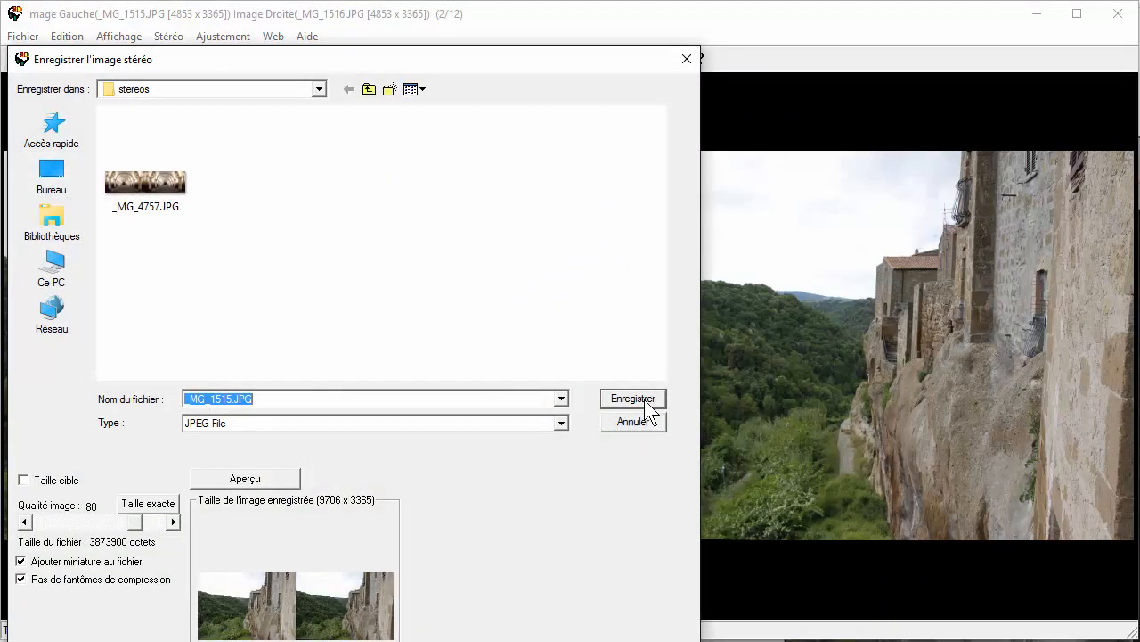
{"action": "left_click", "coordinate": [634, 399]}
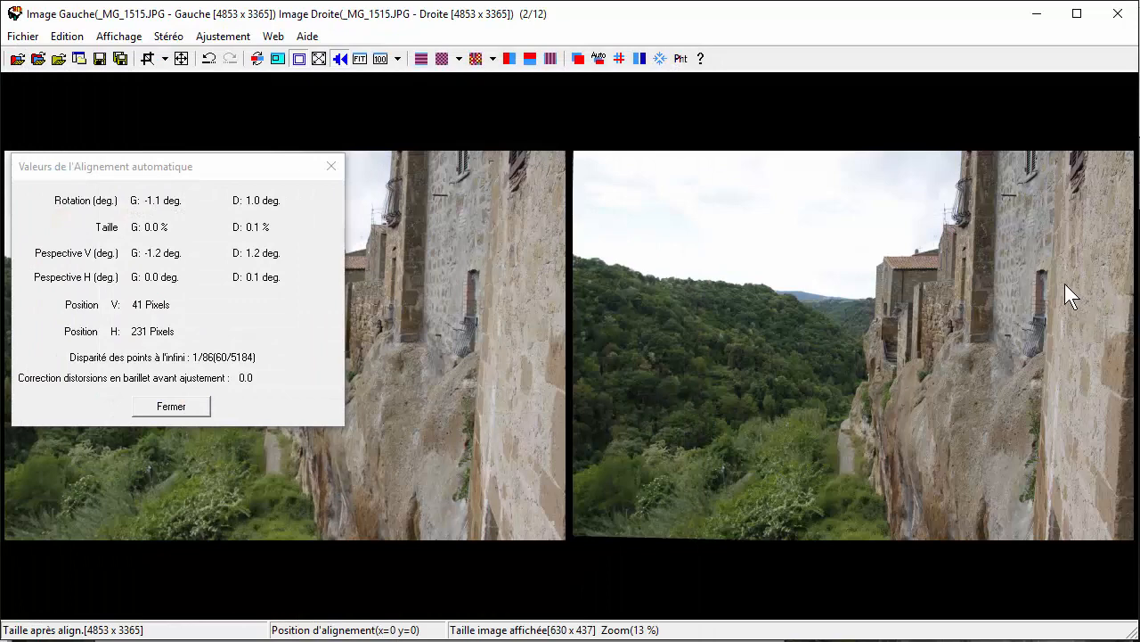
Open _MG_1701.JPG and _MG_1702.JPG together from the sources folder as a new stereo pair
{"action": "left_click", "coordinate": [39, 59]}
{"action": "left_click", "coordinate": [354, 174]}
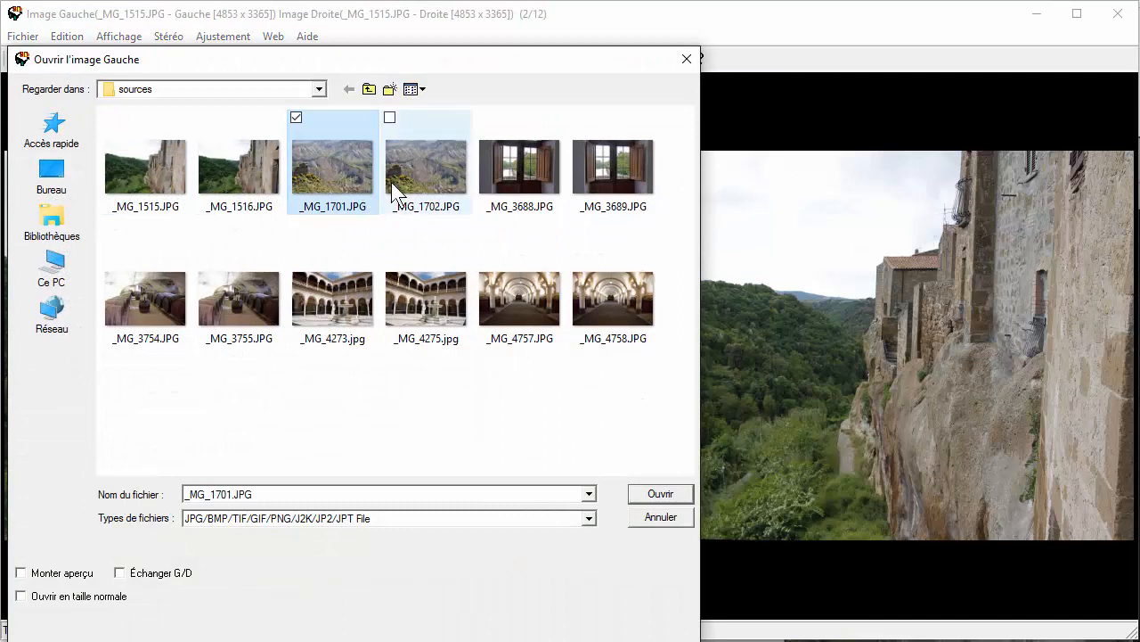
{"action": "left_click", "coordinate": [408, 163], "text": "ctrl"}
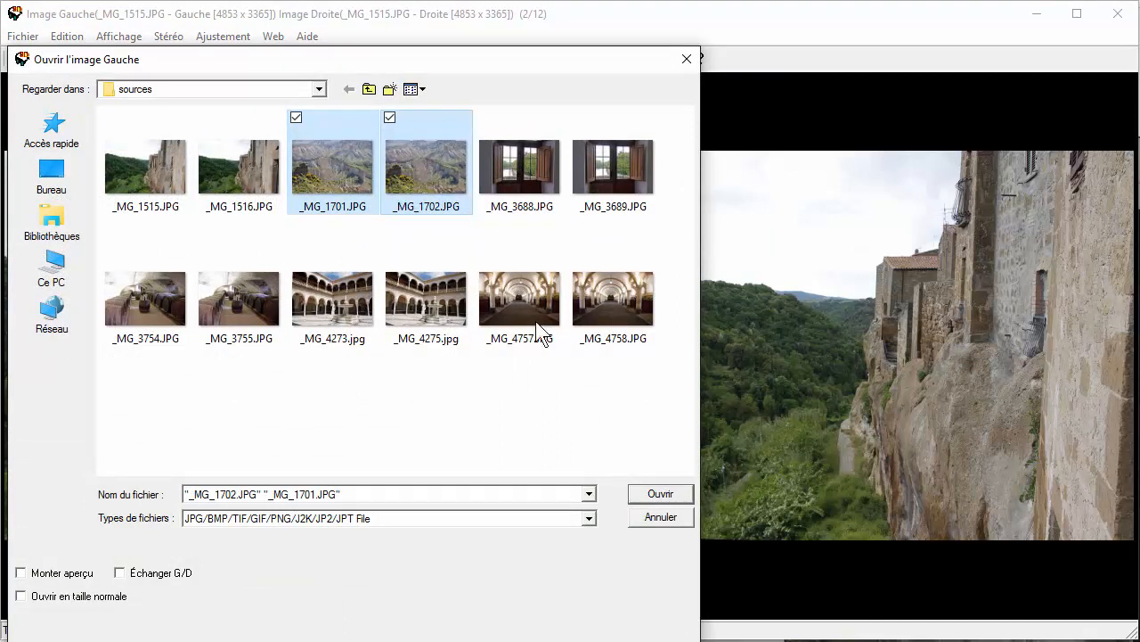
{"action": "left_click", "coordinate": [654, 496]}
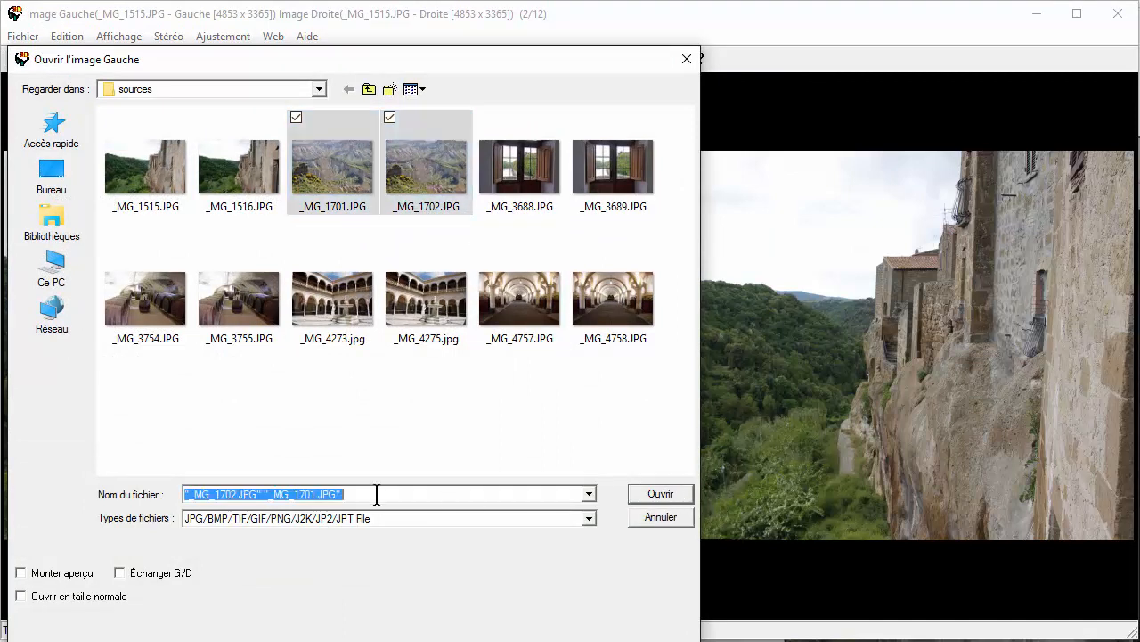
{"action": "left_click", "coordinate": [664, 494]}
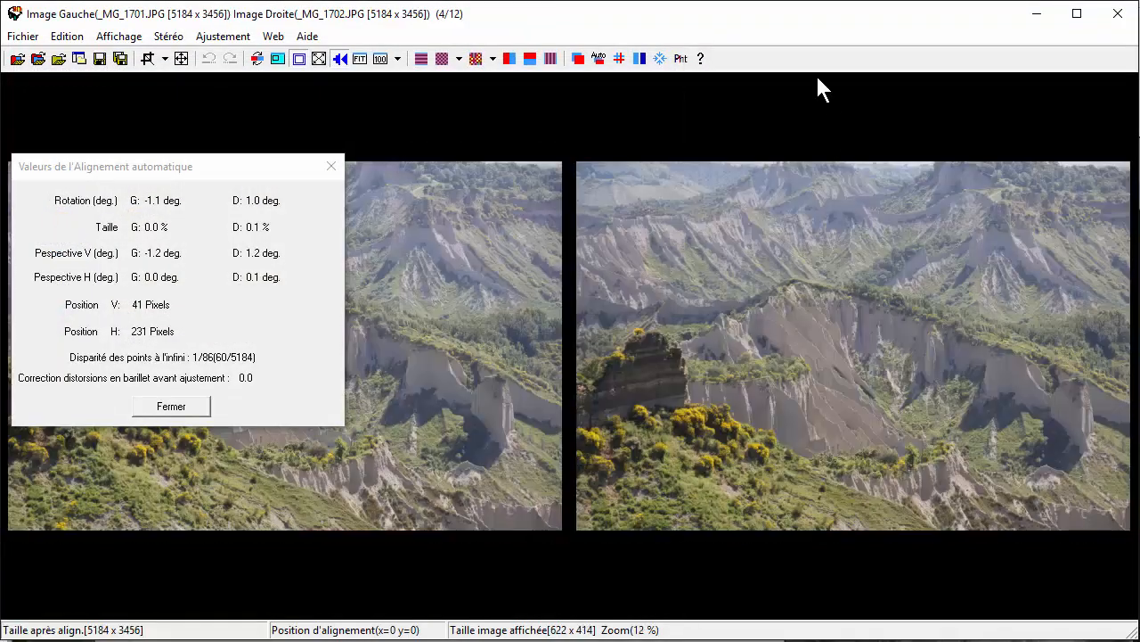
Align the landscape pair automatically, display it as an anaglyph, and close the alignment values window
{"action": "left_click", "coordinate": [600, 66]}
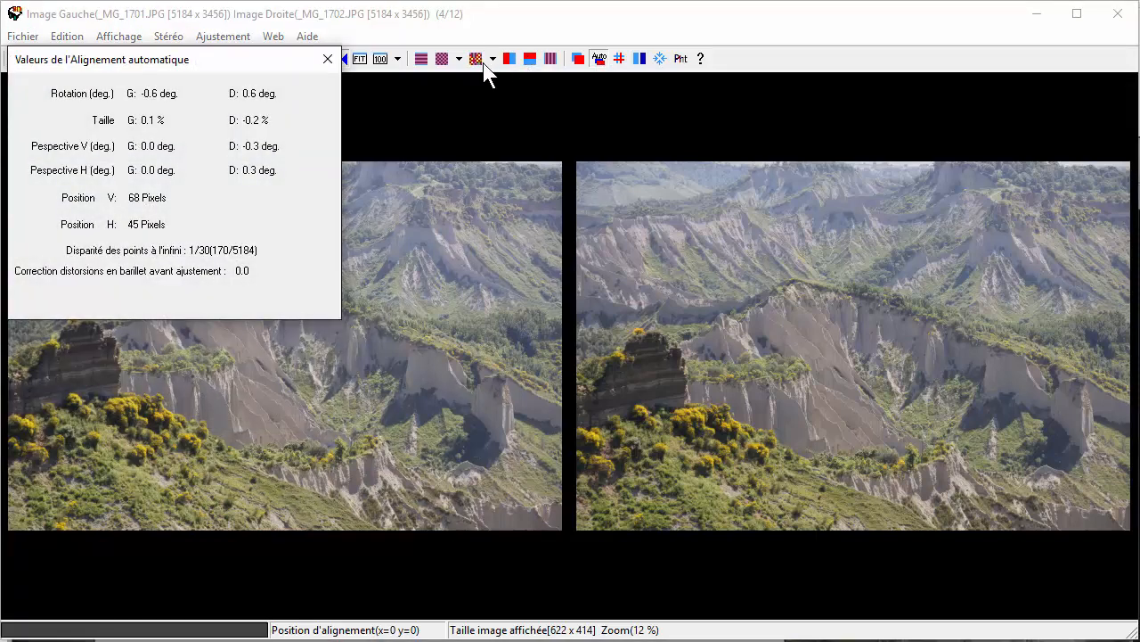
{"action": "left_click", "coordinate": [477, 59]}
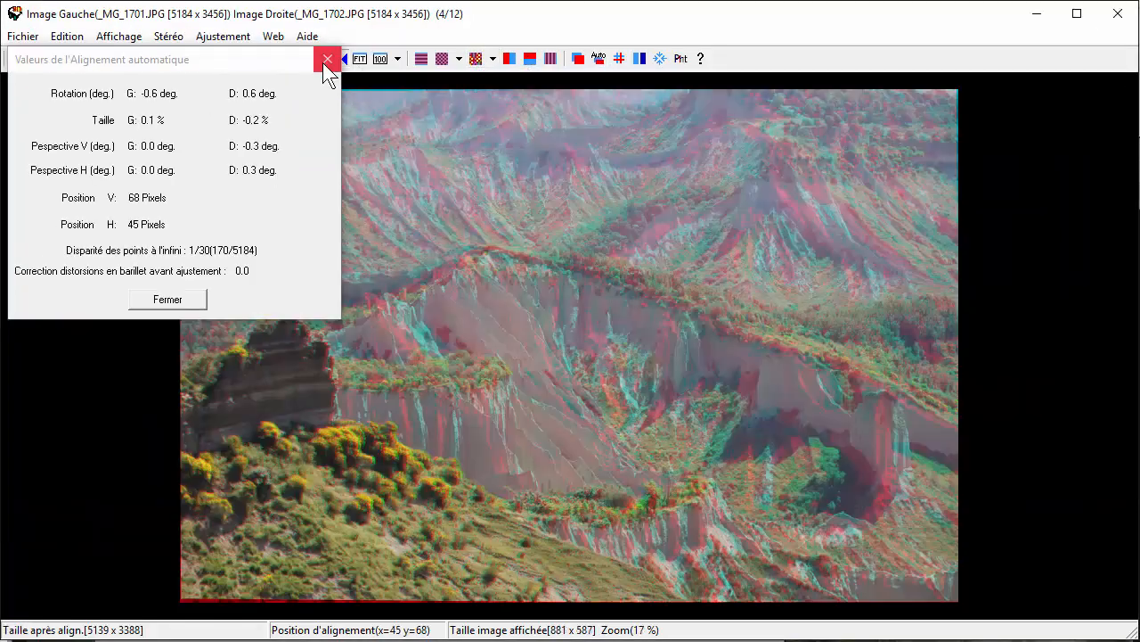
{"action": "left_click", "coordinate": [328, 59]}
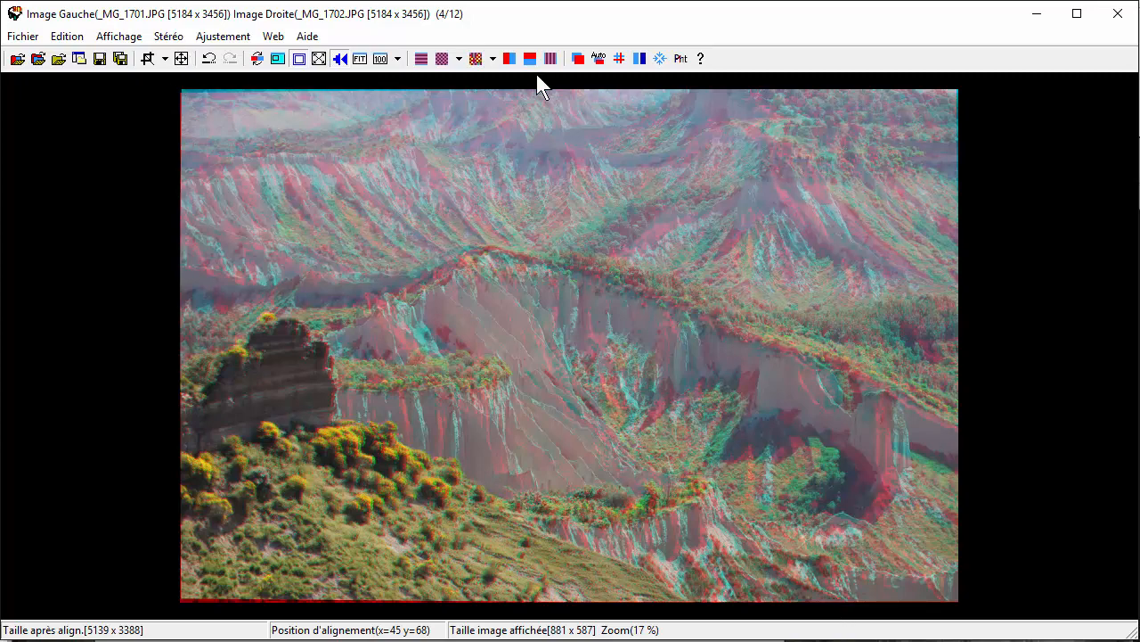
Crop the aligned landscape pair freely to about 5100 x 3300 pixels, excluding the coloured borders
{"action": "left_click", "coordinate": [148, 59]}
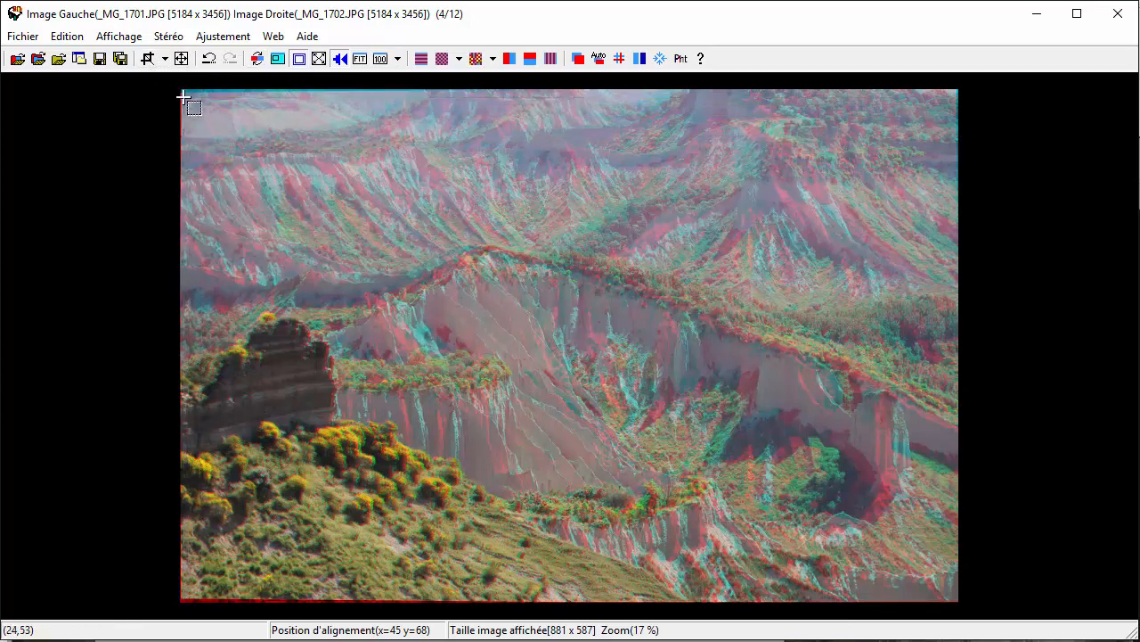
{"action": "left_click_drag", "start_coordinate": [183, 97], "coordinate": [956, 597]}
{"action": "left_click", "coordinate": [906, 568]}
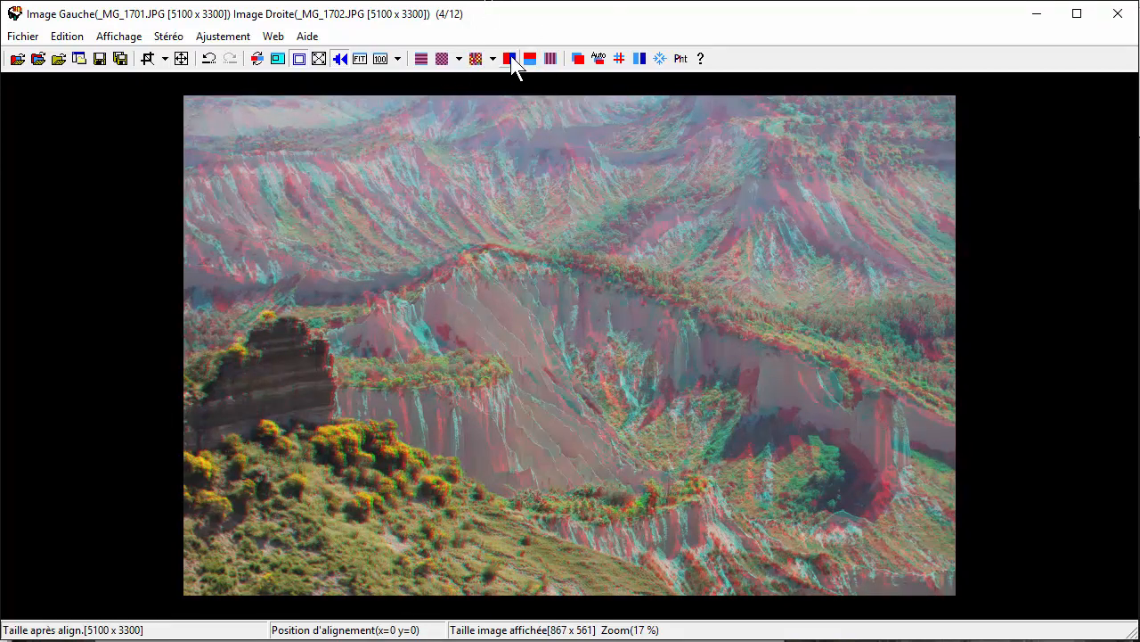
Display the cropped landscape pair side by side and save it as the JPEG stereo image _MG_1701.JPG in the stereos folder
{"action": "left_click", "coordinate": [511, 59]}
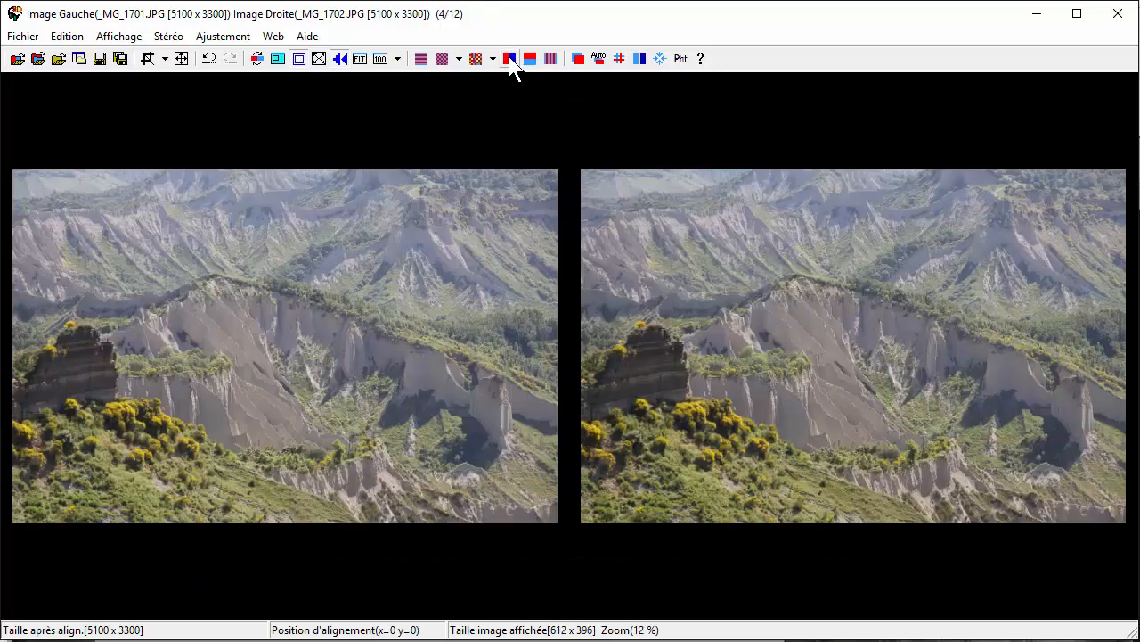
{"action": "left_click", "coordinate": [102, 61]}
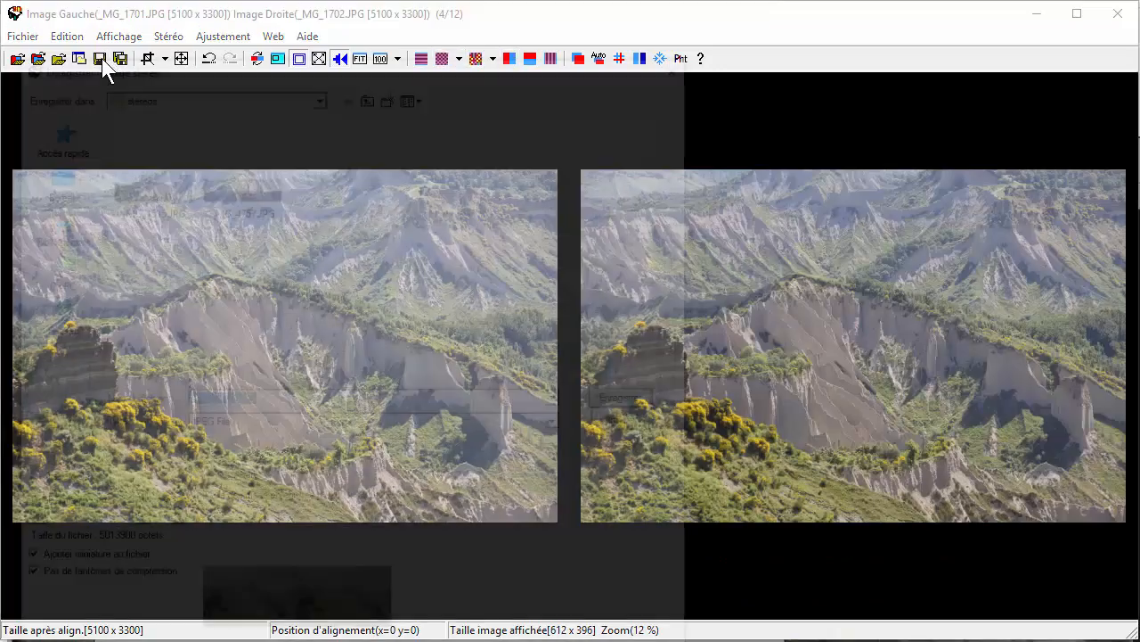
{"action": "left_click", "coordinate": [633, 399]}
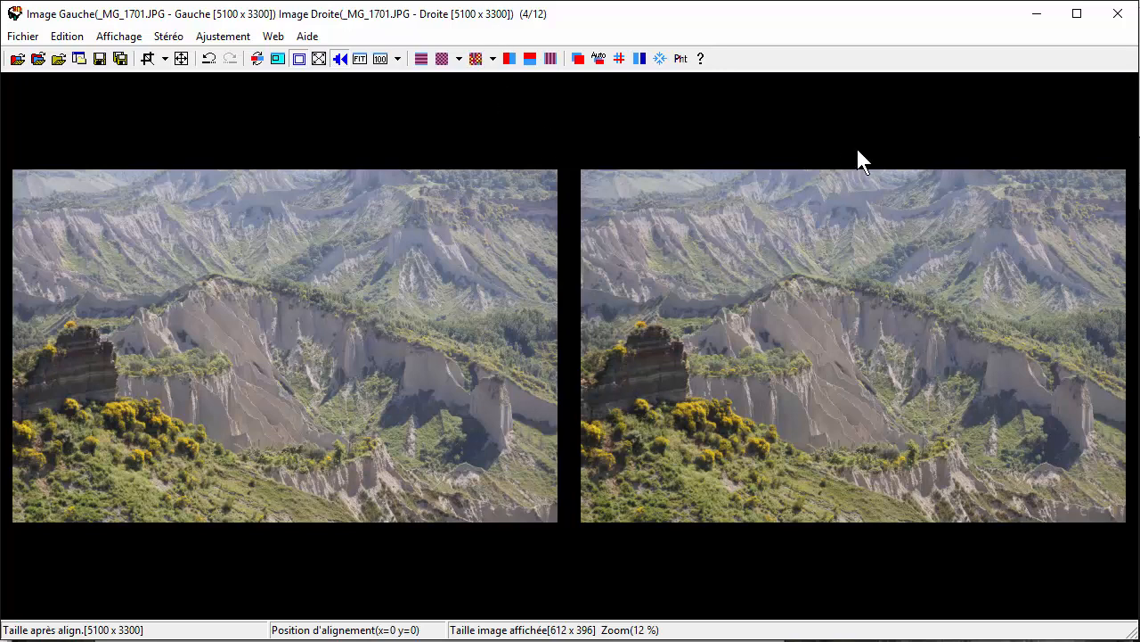
Advance to the next source pair, _MG_3688.JPG and _MG_3689.JPG, and check the photo pairs in the sources folder
{"action": "key", "text": "Page_Down"}
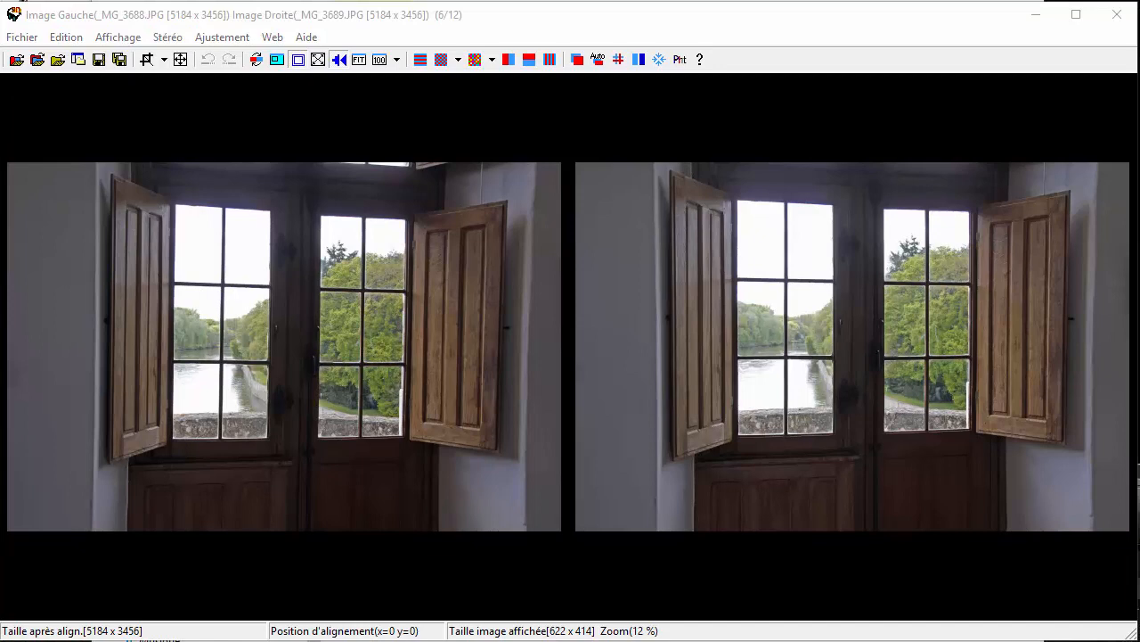
{"action": "key", "text": "alt+Tab"}
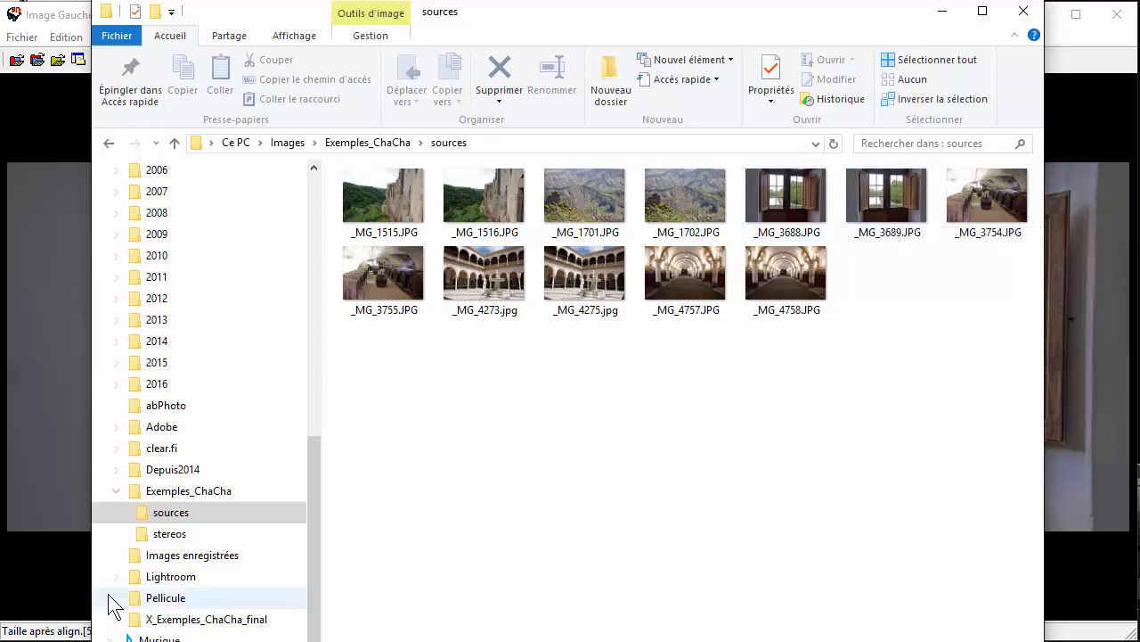
{"action": "left_click", "coordinate": [1089, 579]}
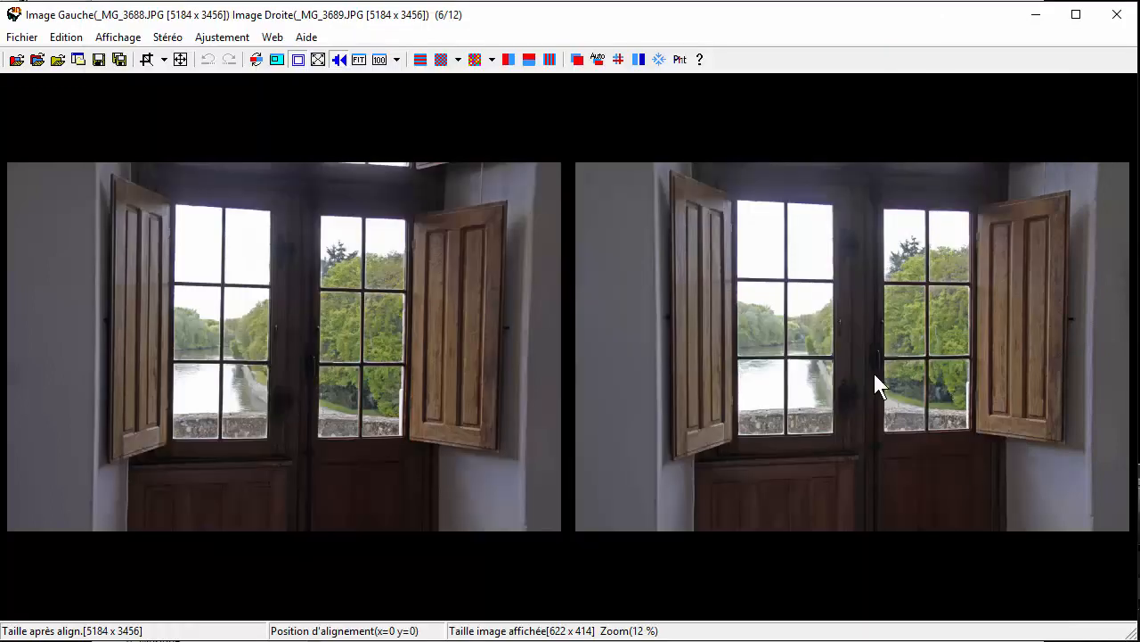
Align the window pair automatically and crop it in anaglyph view to about 5083 x 3341 pixels, excluding the coloured borders
{"action": "left_click", "coordinate": [602, 62]}
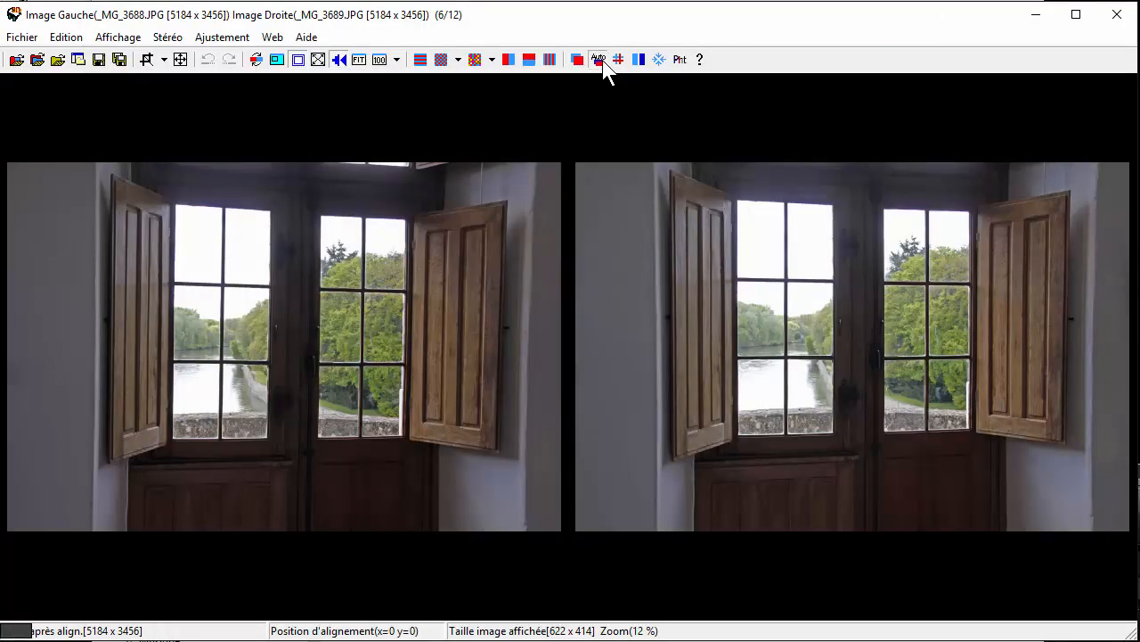
{"action": "left_click", "coordinate": [475, 60]}
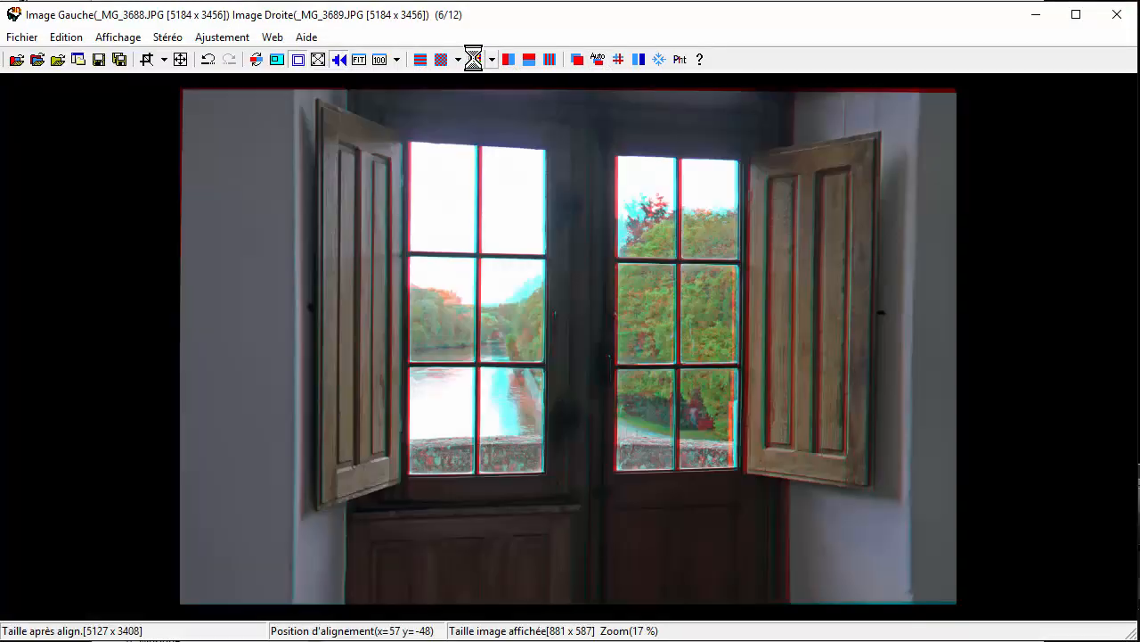
{"action": "left_click", "coordinate": [147, 58]}
{"action": "left_click_drag", "start_coordinate": [184, 92], "coordinate": [955, 597]}
{"action": "double_click", "coordinate": [918, 567]}
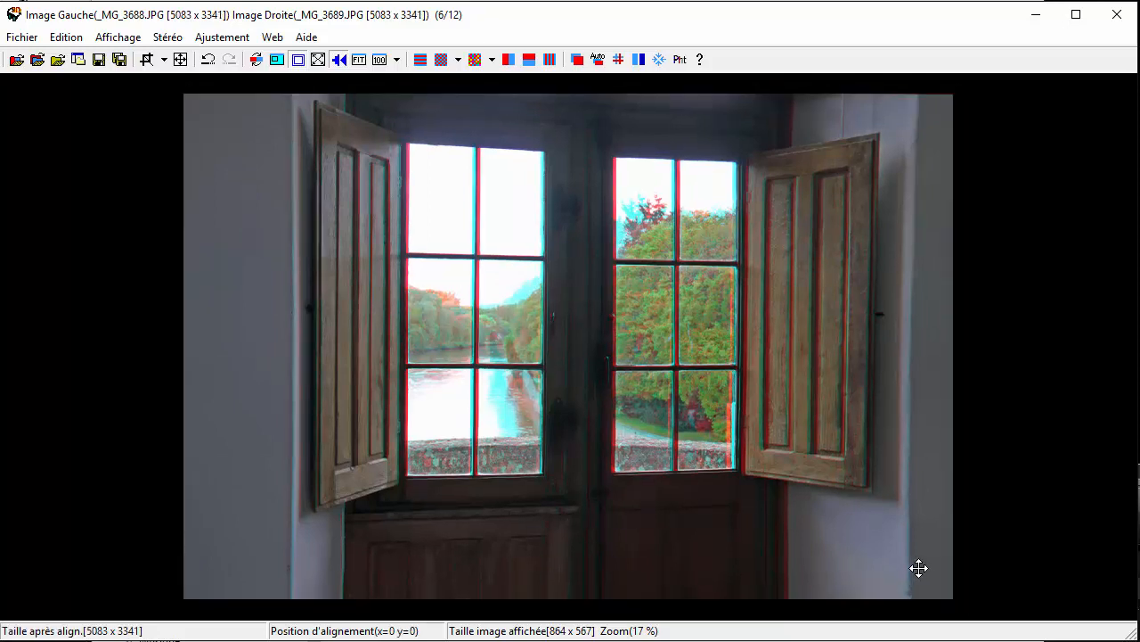
Display the cropped window pair side by side and save it as the JPEG stereo image _MG_3689.JPG in the stereos folder
{"action": "left_click", "coordinate": [510, 59]}
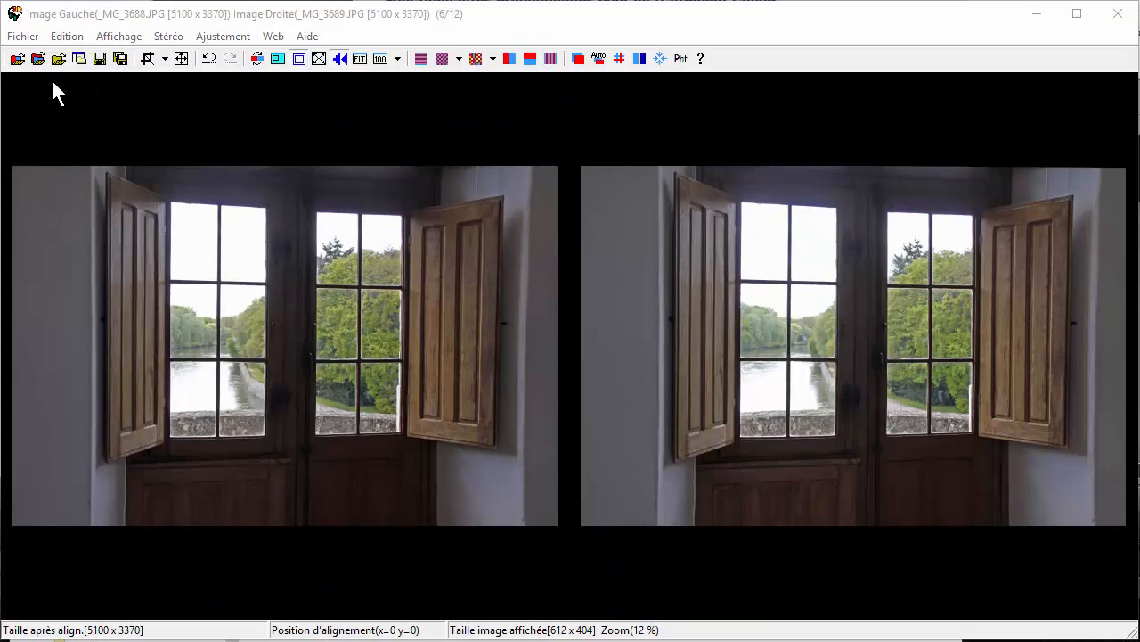
{"action": "left_click", "coordinate": [99, 59]}
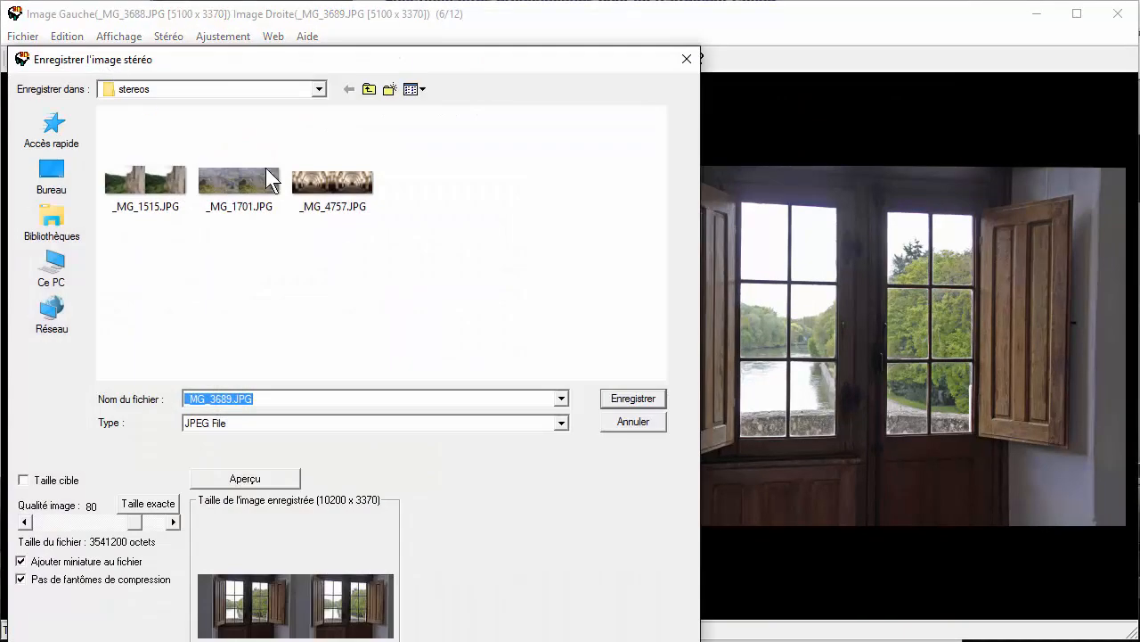
{"action": "left_click", "coordinate": [638, 398]}
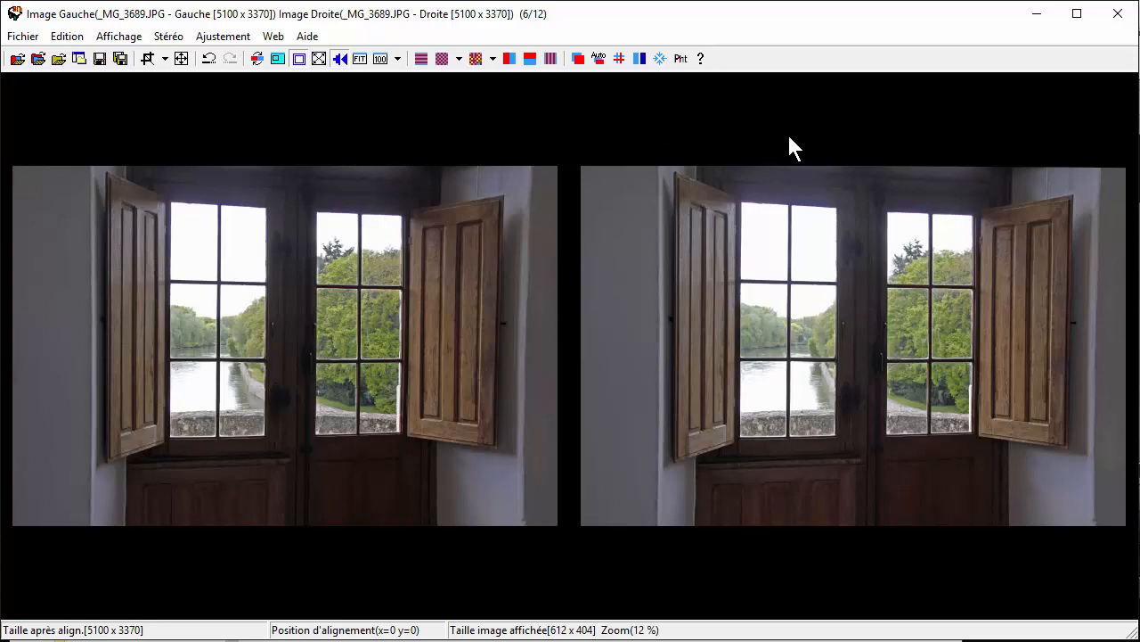
Advance to the pair _MG_3754.JPG and _MG_3755.JPG and align it automatically in anaglyph view, moving the alignment values window off the toolbar
{"action": "key", "text": "Page_Down"}
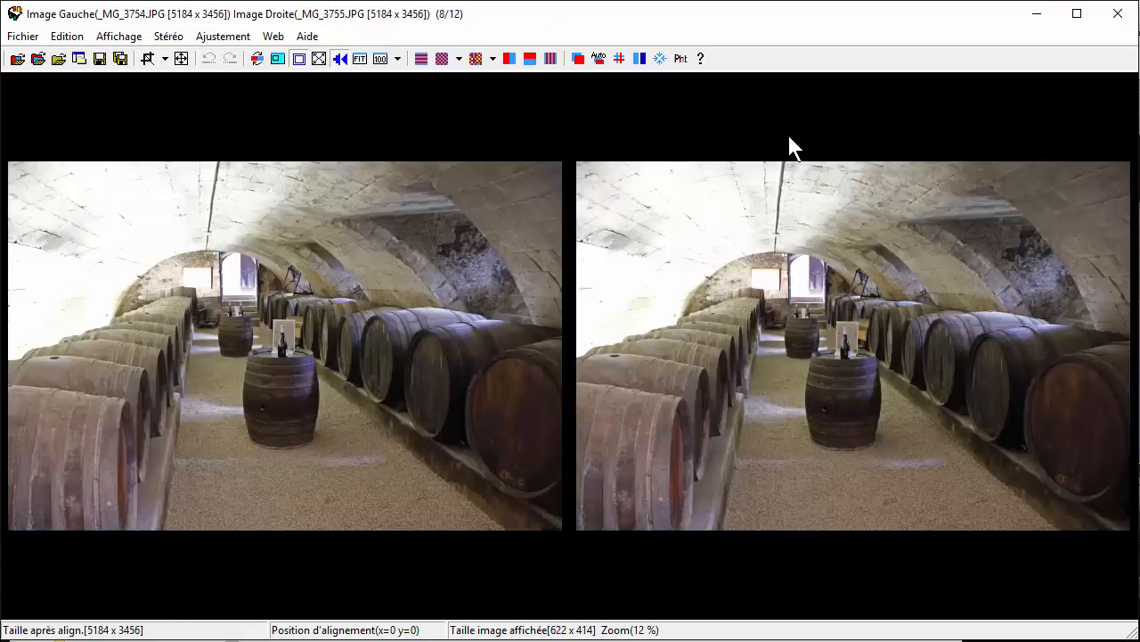
{"action": "left_click", "coordinate": [600, 58]}
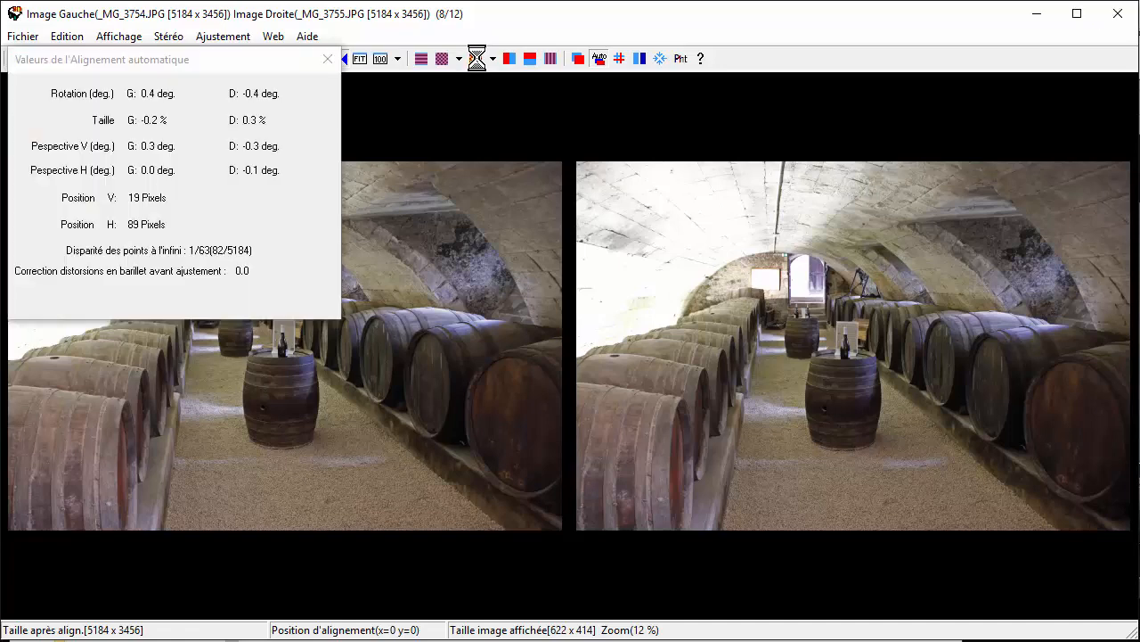
{"action": "left_click", "coordinate": [478, 63]}
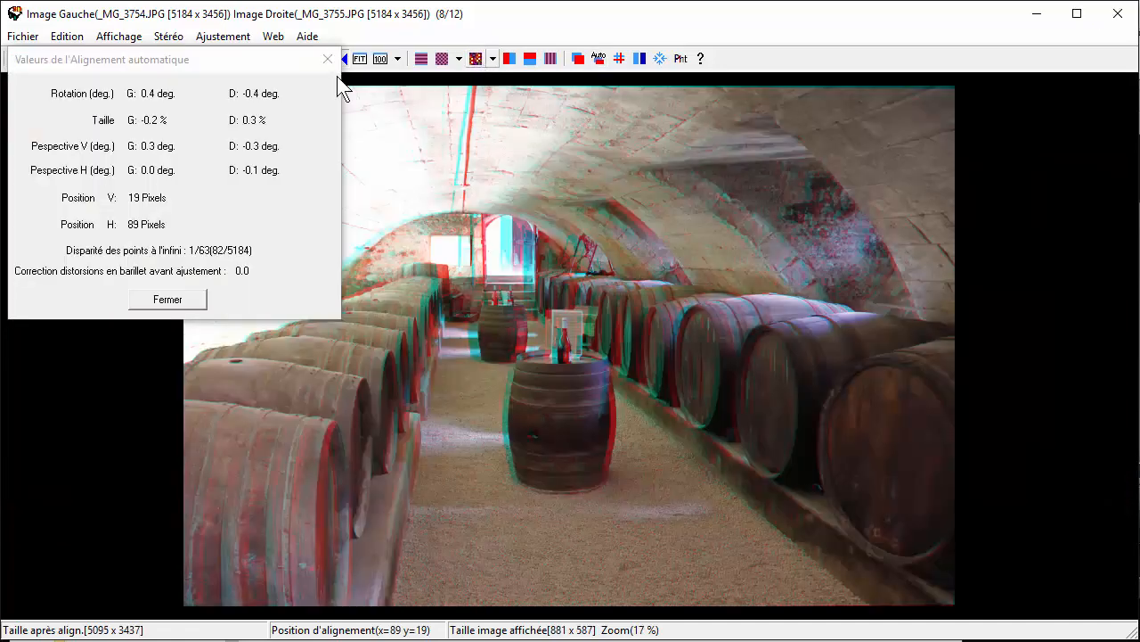
{"action": "left_click_drag", "start_coordinate": [180, 62], "coordinate": [189, 161]}
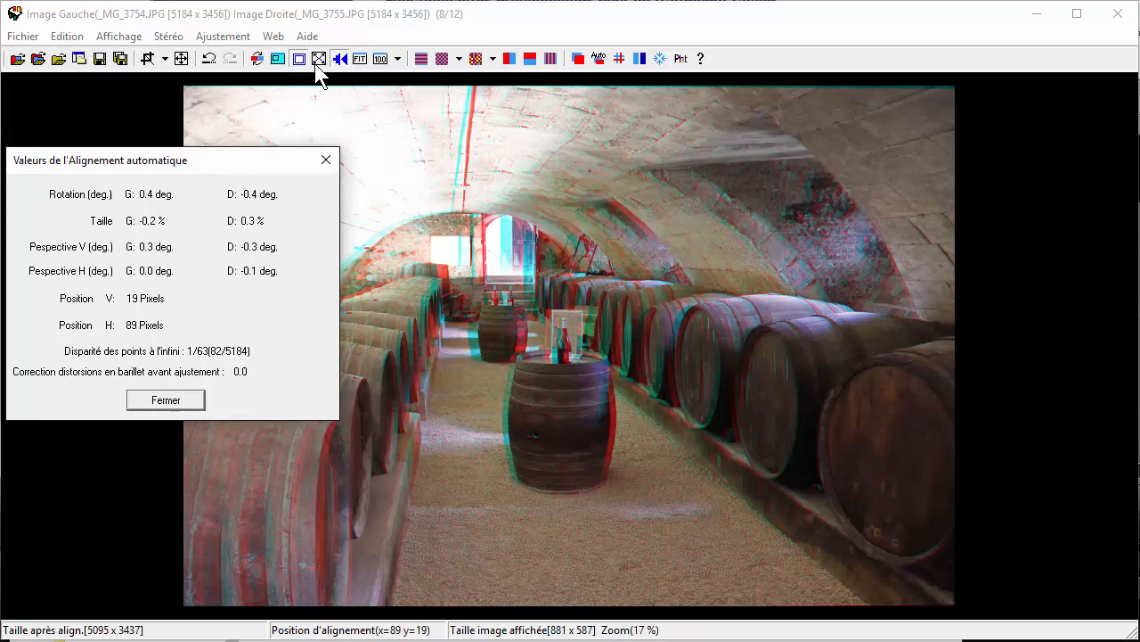
Crop the aligned barrel cellar pair freely to about 5058 x 3411 pixels, excluding the coloured borders
{"action": "left_click", "coordinate": [148, 59]}
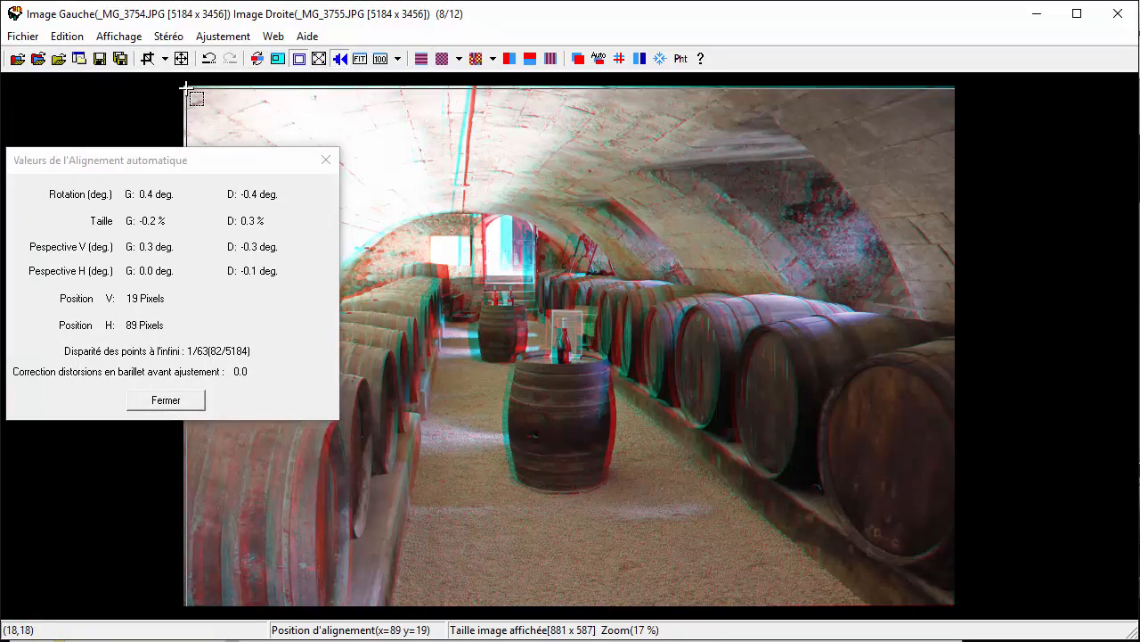
{"action": "mouse_move", "coordinate": [189, 93]}
{"action": "left_mouse_down"}
{"action": "mouse_move", "coordinate": [941, 573]}
{"action": "mouse_move", "coordinate": [959, 608]}
{"action": "left_mouse_up"}
{"action": "left_click", "coordinate": [913, 585]}
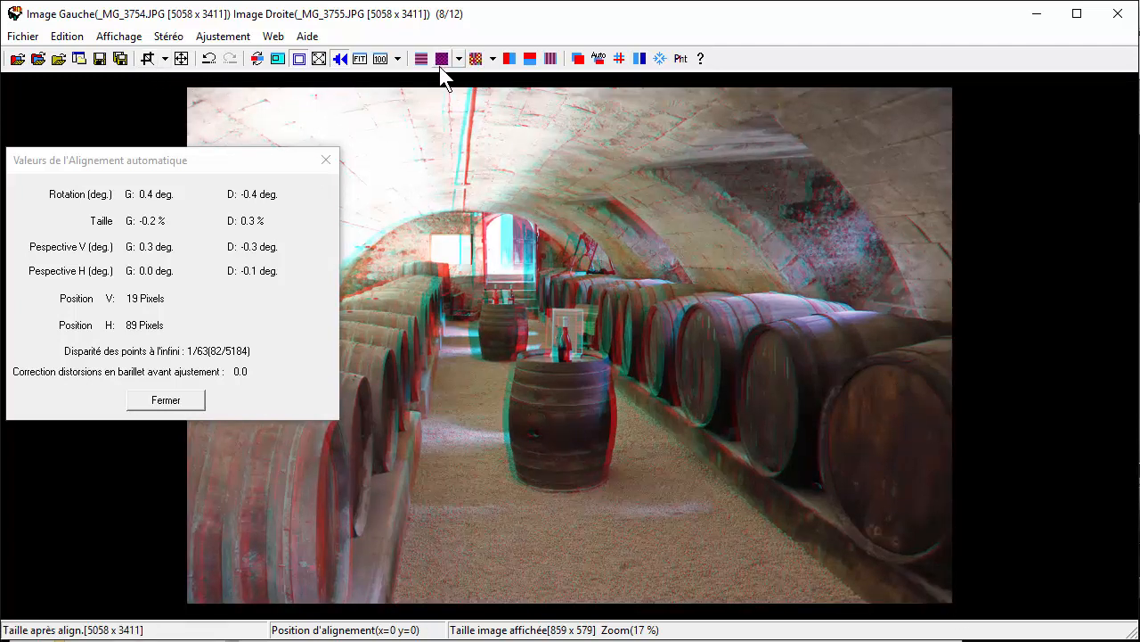
Display the cropped cellar pair side by side and save it as the JPEG stereo image _MG_3755.JPG in the stereos folder
{"action": "left_click", "coordinate": [508, 59]}
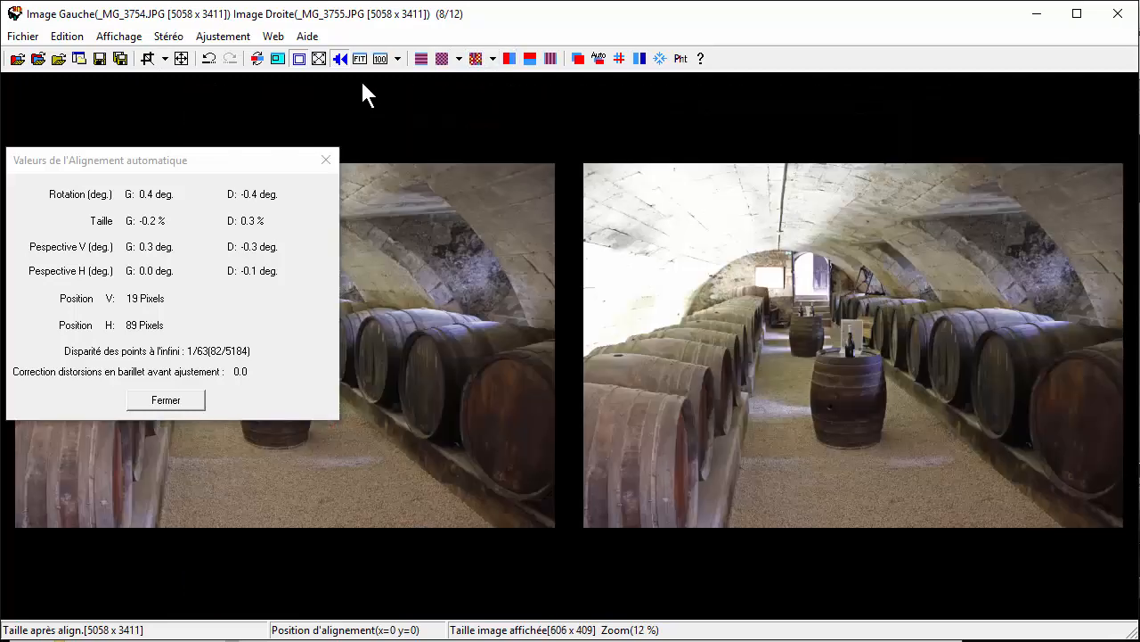
{"action": "left_click", "coordinate": [100, 60]}
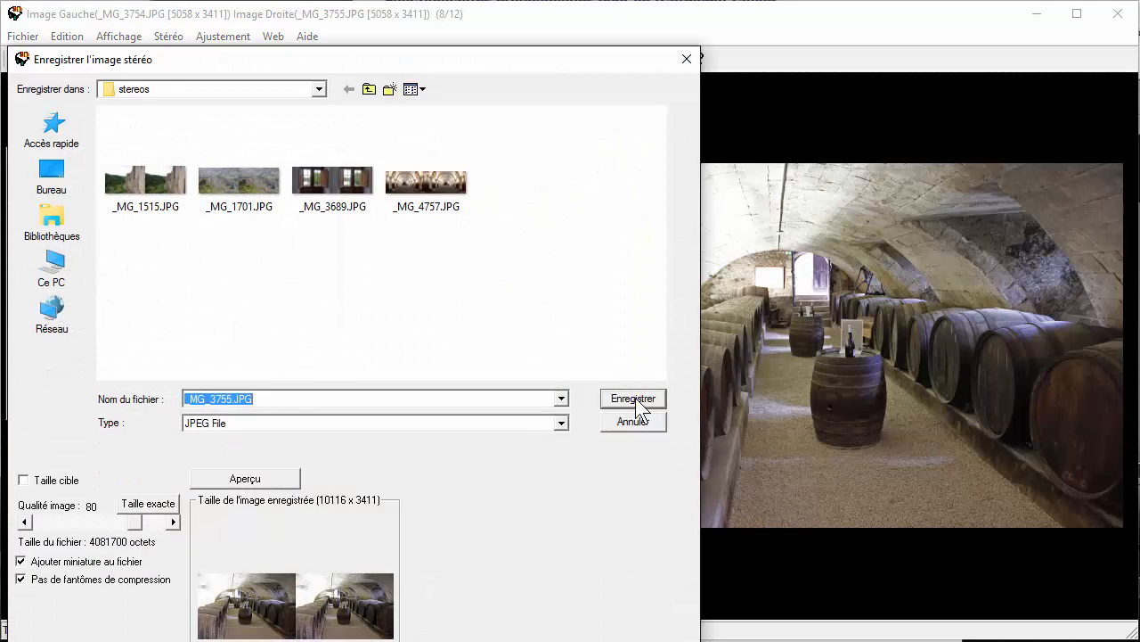
{"action": "left_click", "coordinate": [652, 398]}
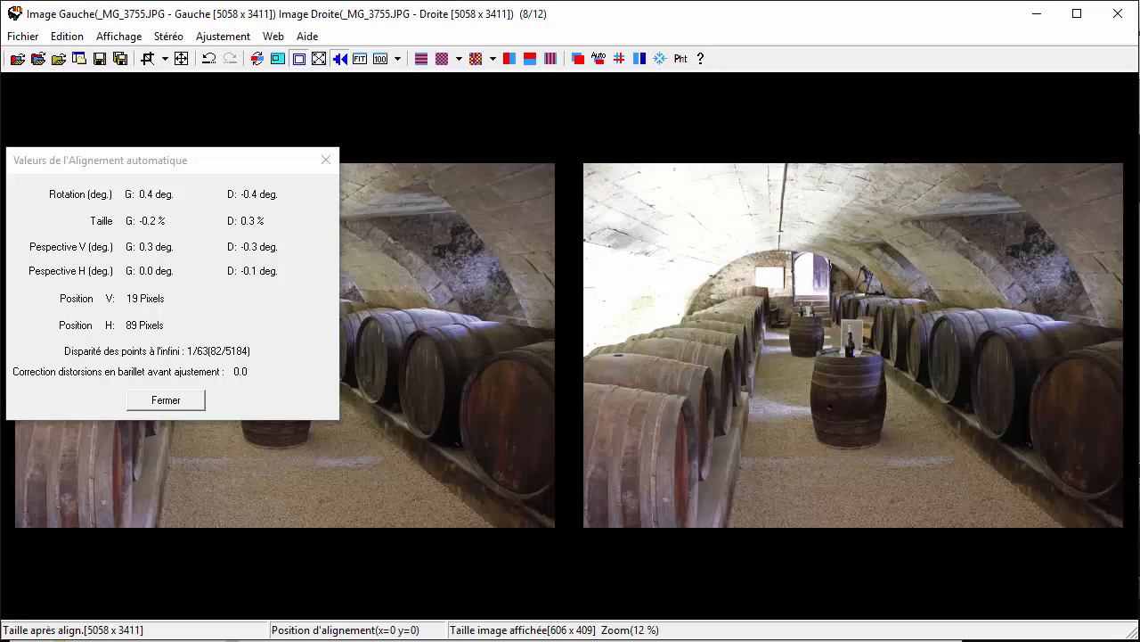
Advance to the courtyard pair _MG_4273.jpg and _MG_4275.jpg and align it automatically, displayed as an anaglyph
{"action": "key", "text": "Page_Down"}
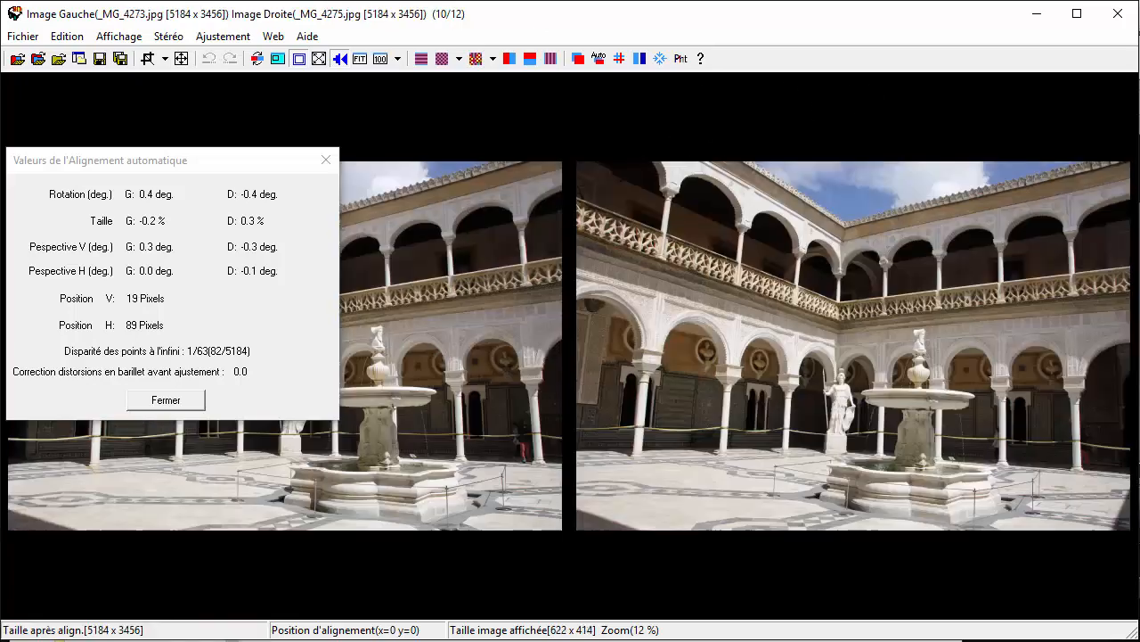
{"action": "left_click", "coordinate": [326, 160]}
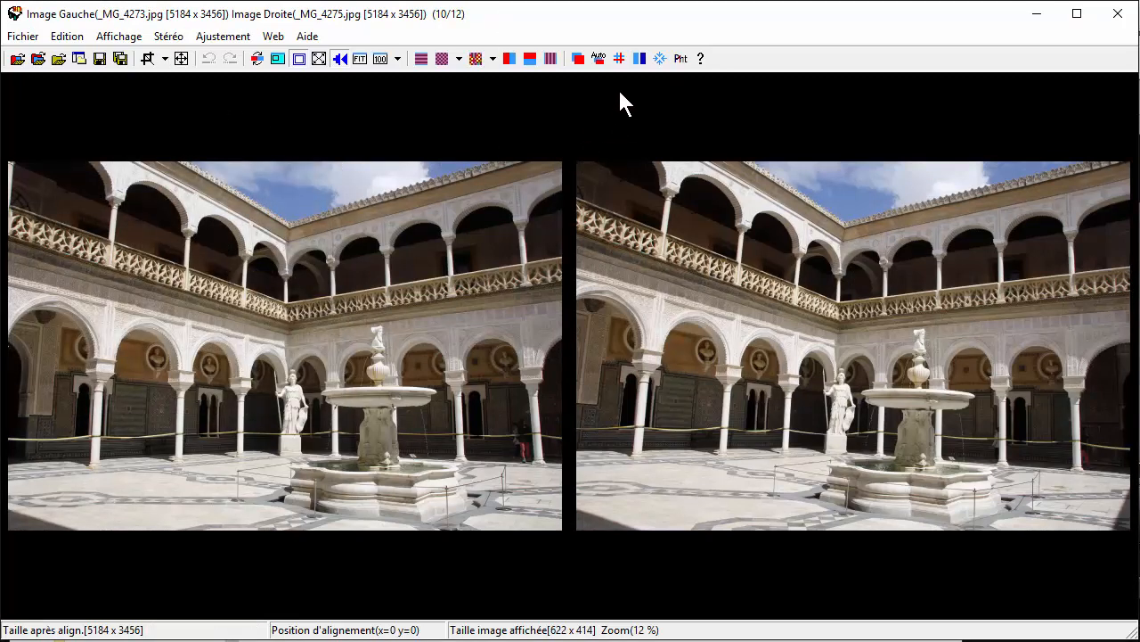
{"action": "left_click", "coordinate": [601, 61]}
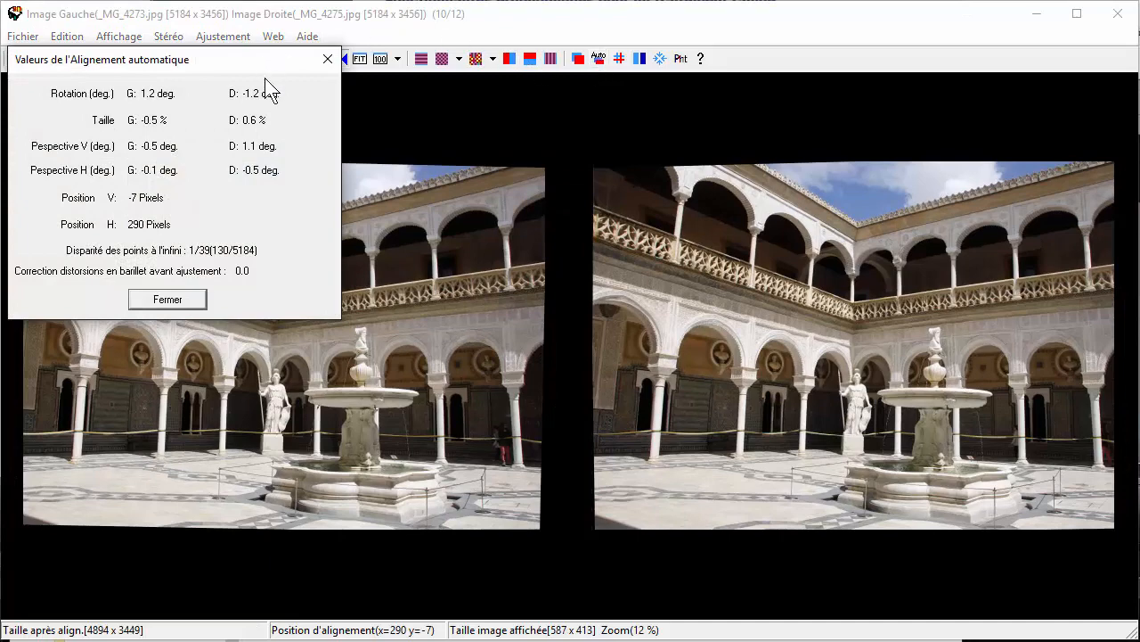
{"action": "left_click_drag", "start_coordinate": [267, 59], "coordinate": [298, 153]}
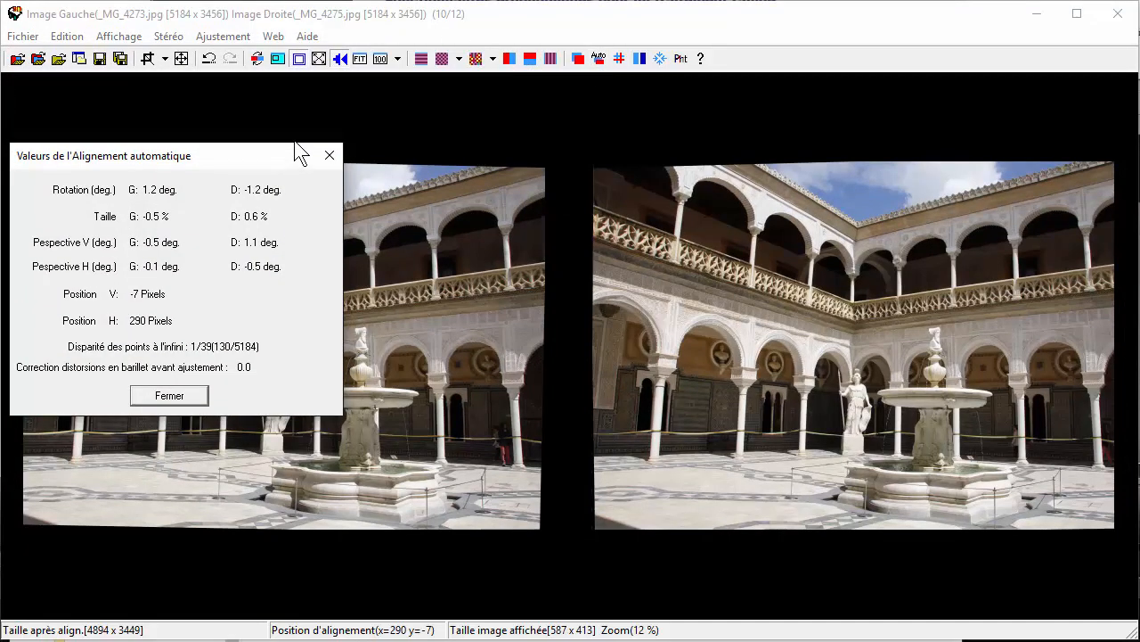
{"action": "left_click", "coordinate": [476, 58]}
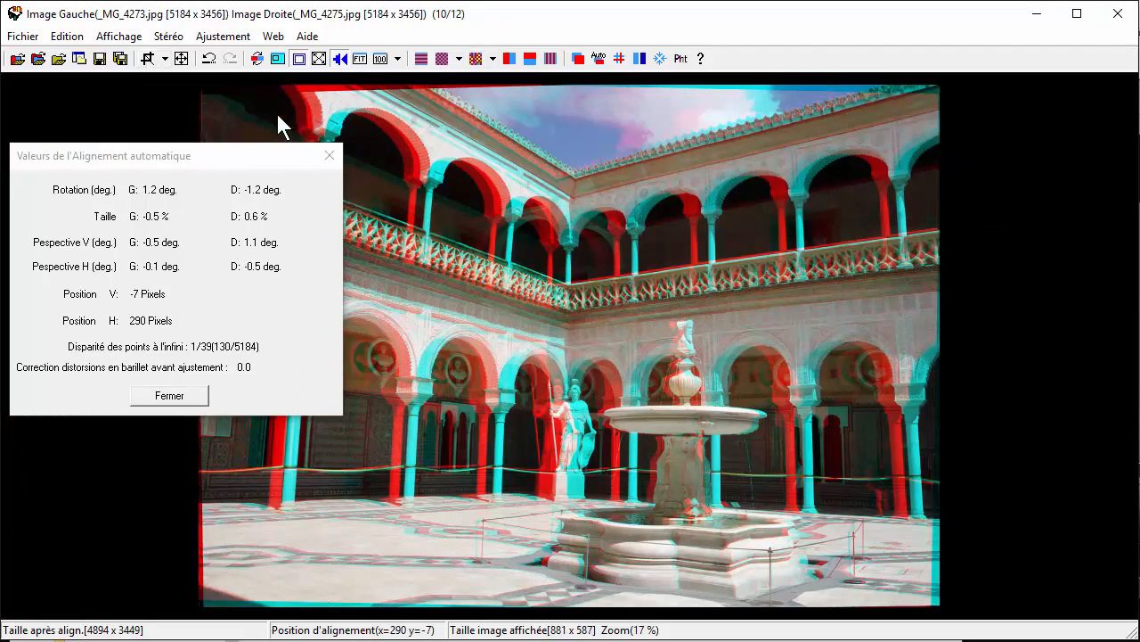
Crop the aligned courtyard pair freely to about 4800 x 3335 pixels, excluding the coloured borders
{"action": "left_click", "coordinate": [148, 58]}
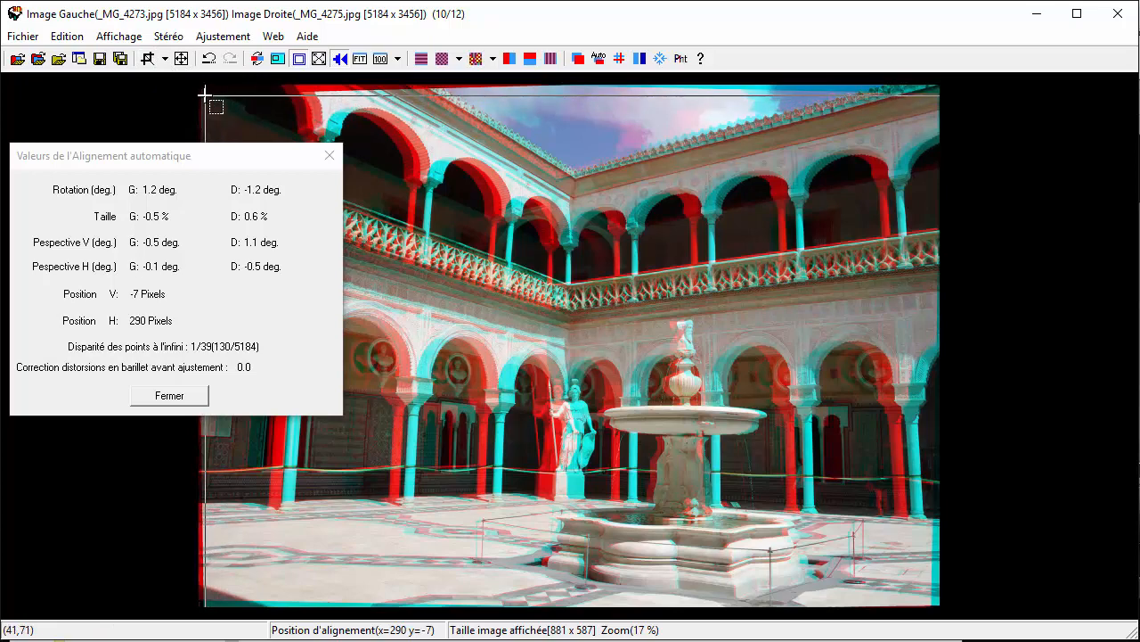
{"action": "left_click_drag", "start_coordinate": [205, 95], "coordinate": [932, 604]}
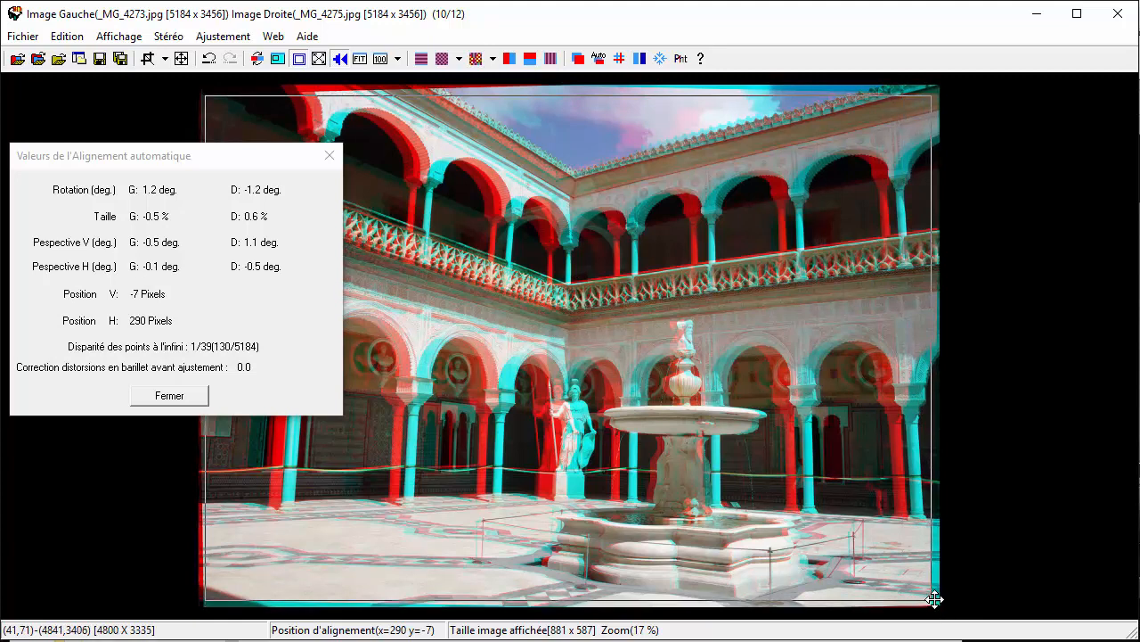
{"action": "double_click", "coordinate": [886, 554]}
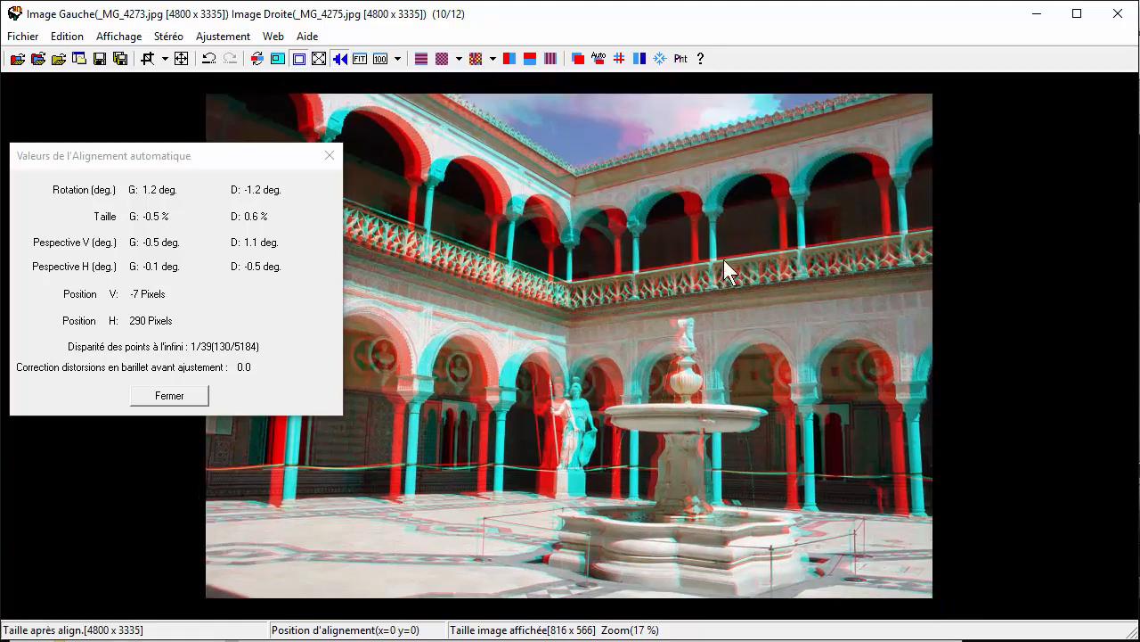
Save the courtyard pair side by side as the JPEG stereo image _MG_4275.JPG in the stereos folder and close the alignment values window
{"action": "left_click", "coordinate": [511, 59]}
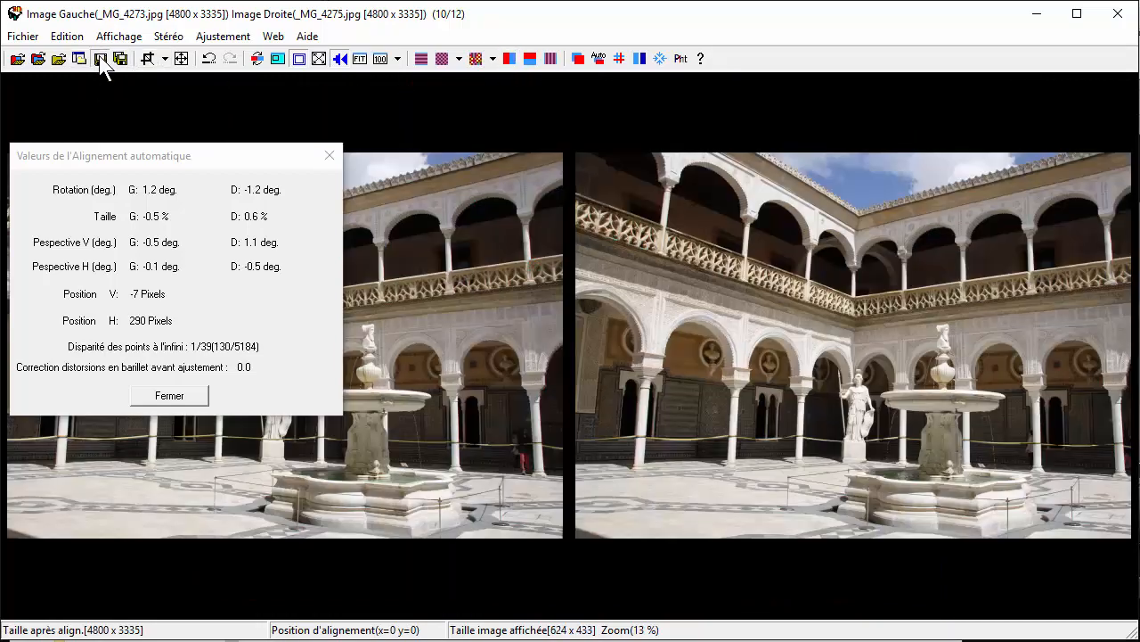
{"action": "left_click", "coordinate": [100, 61]}
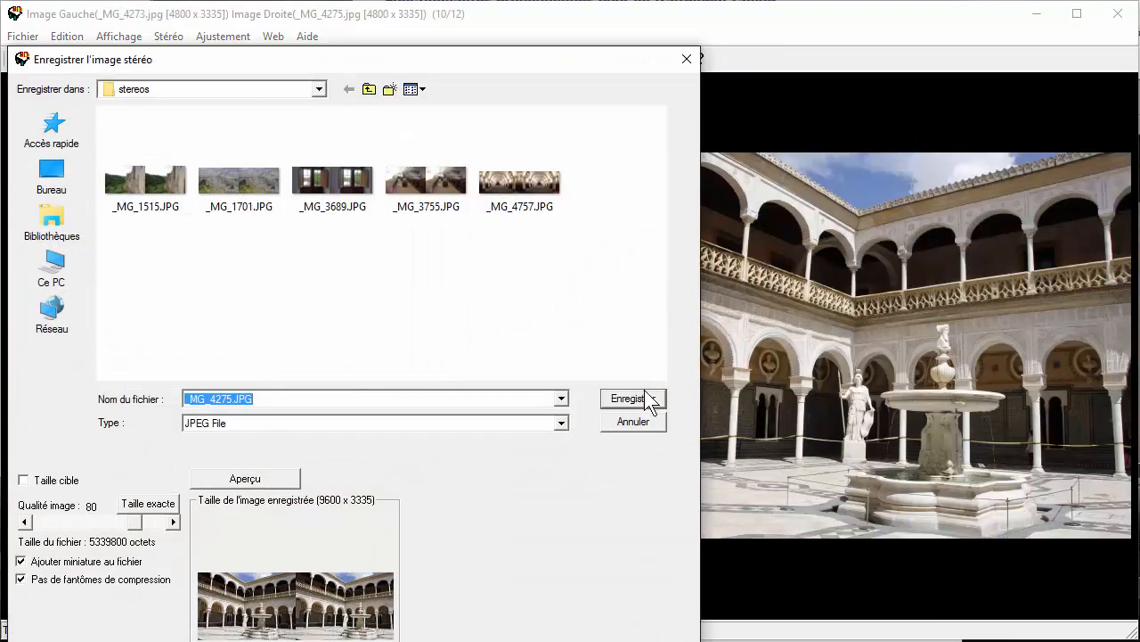
{"action": "left_click", "coordinate": [644, 401]}
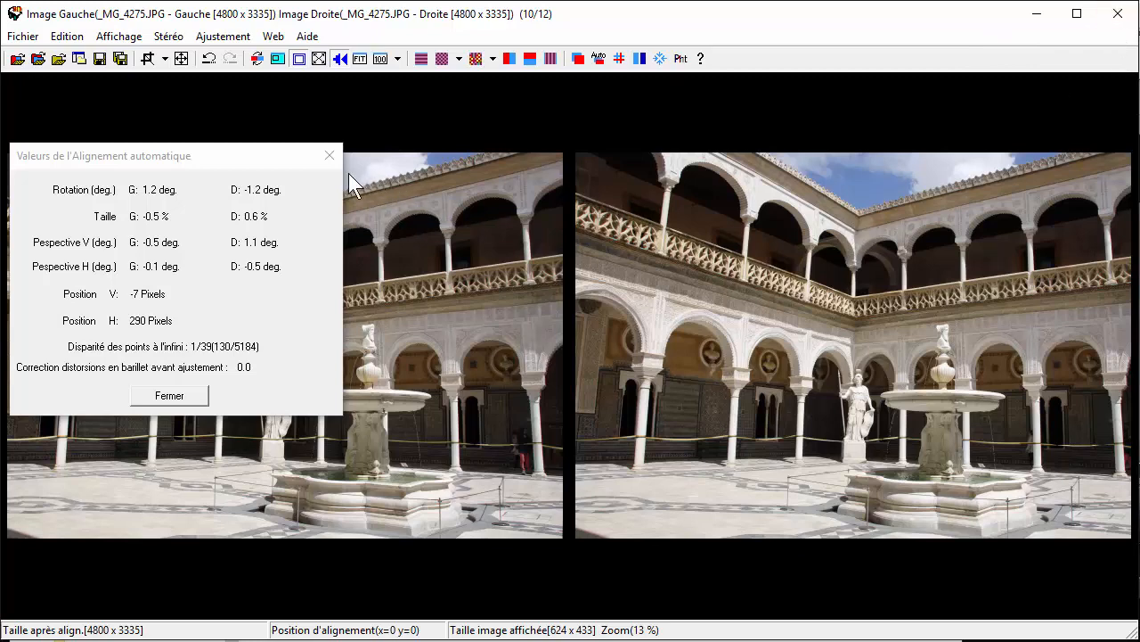
{"action": "left_click", "coordinate": [329, 155]}
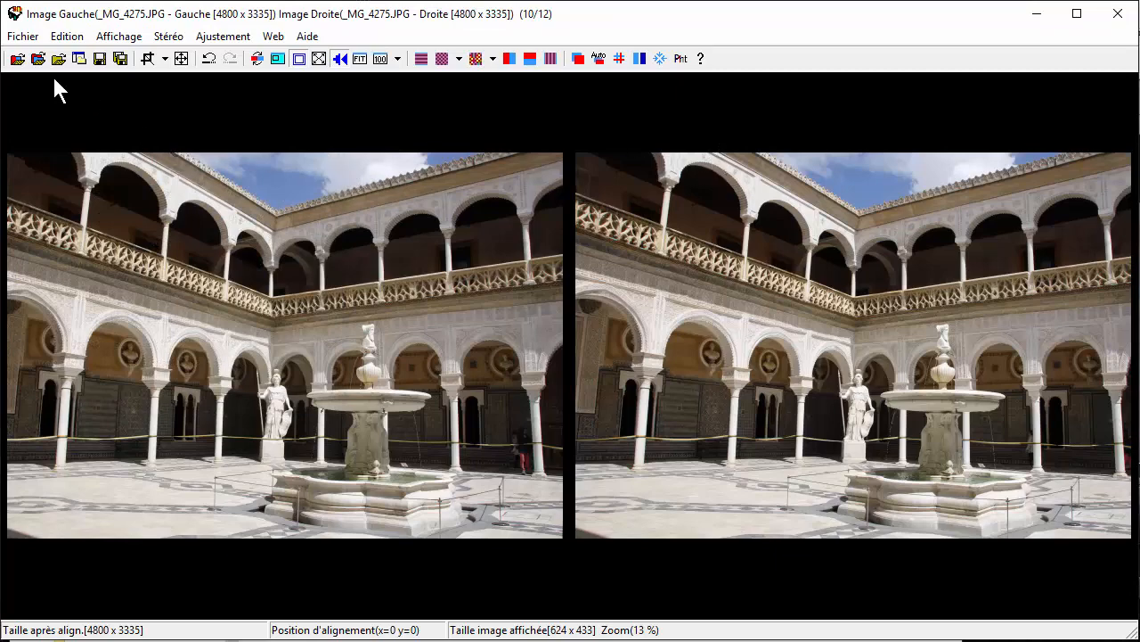
Open the saved stereo image _MG_1515.JPG from the stereos folder in side-by-side format
{"action": "left_click", "coordinate": [17, 59]}
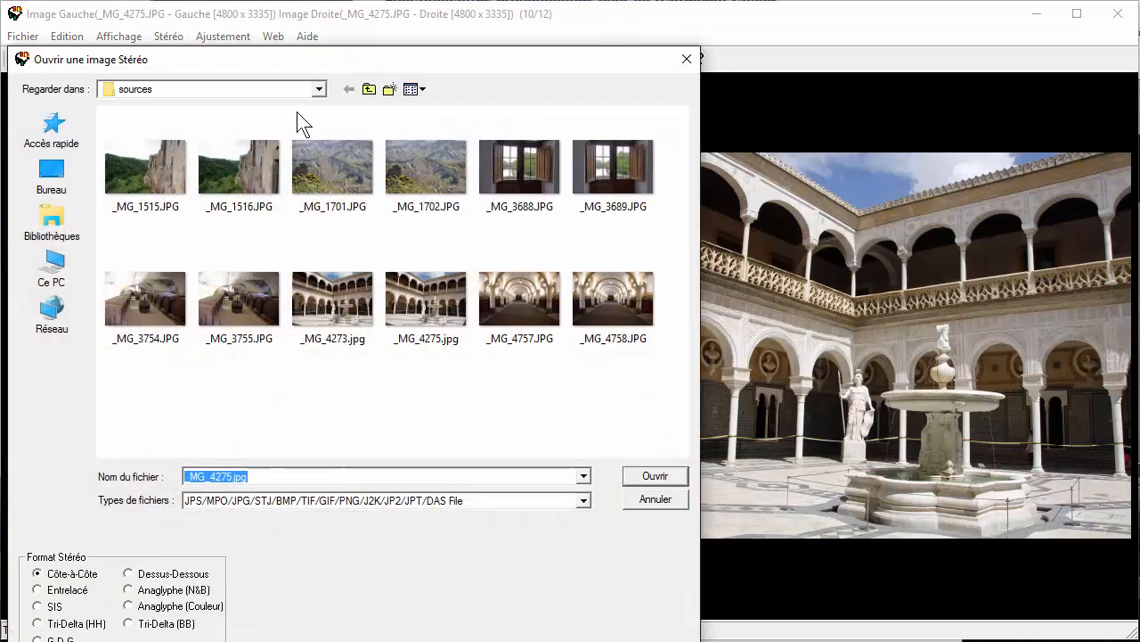
{"action": "left_click", "coordinate": [368, 89]}
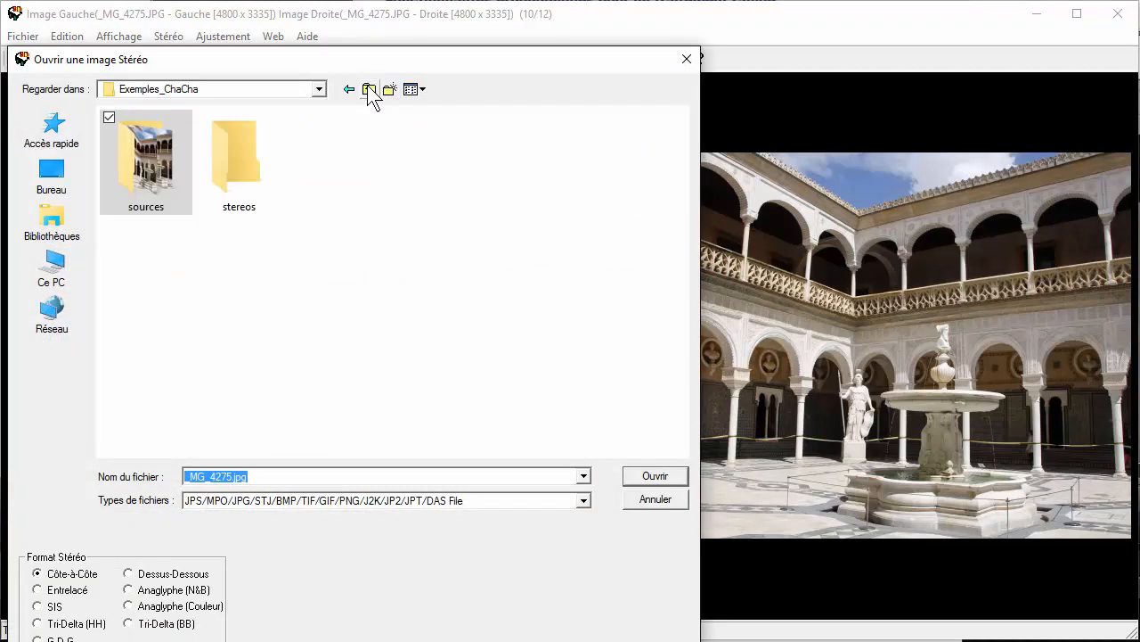
{"action": "double_click", "coordinate": [241, 149]}
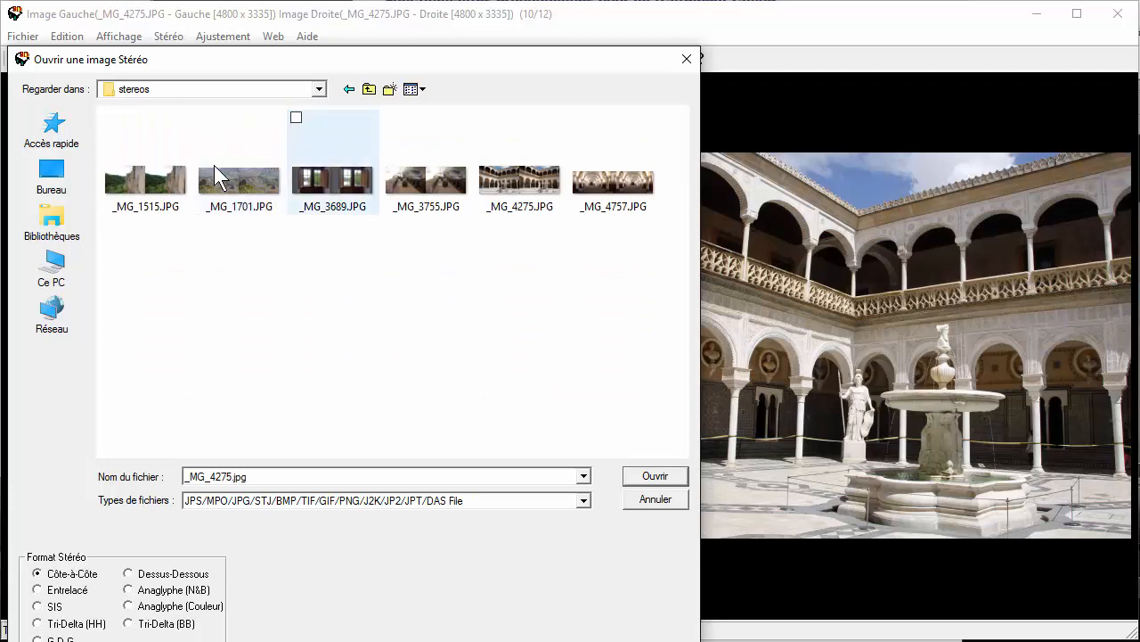
{"action": "left_click", "coordinate": [140, 185]}
{"action": "left_click", "coordinate": [653, 477]}
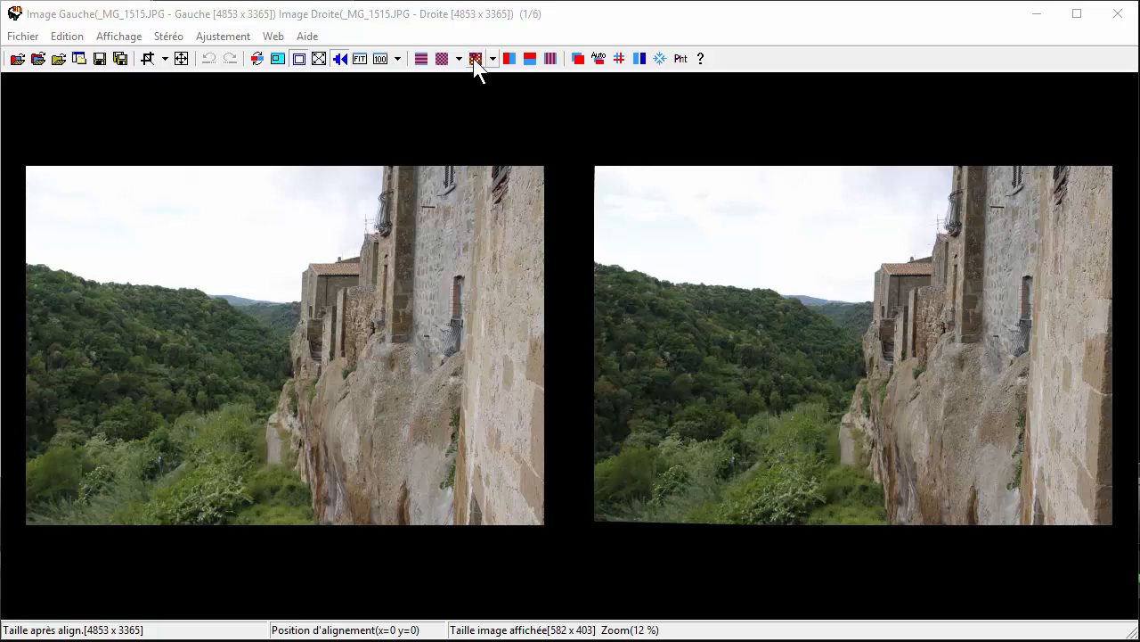
Display the opened stereo image as an anaglyph and view it full screen
{"action": "left_click", "coordinate": [476, 59]}
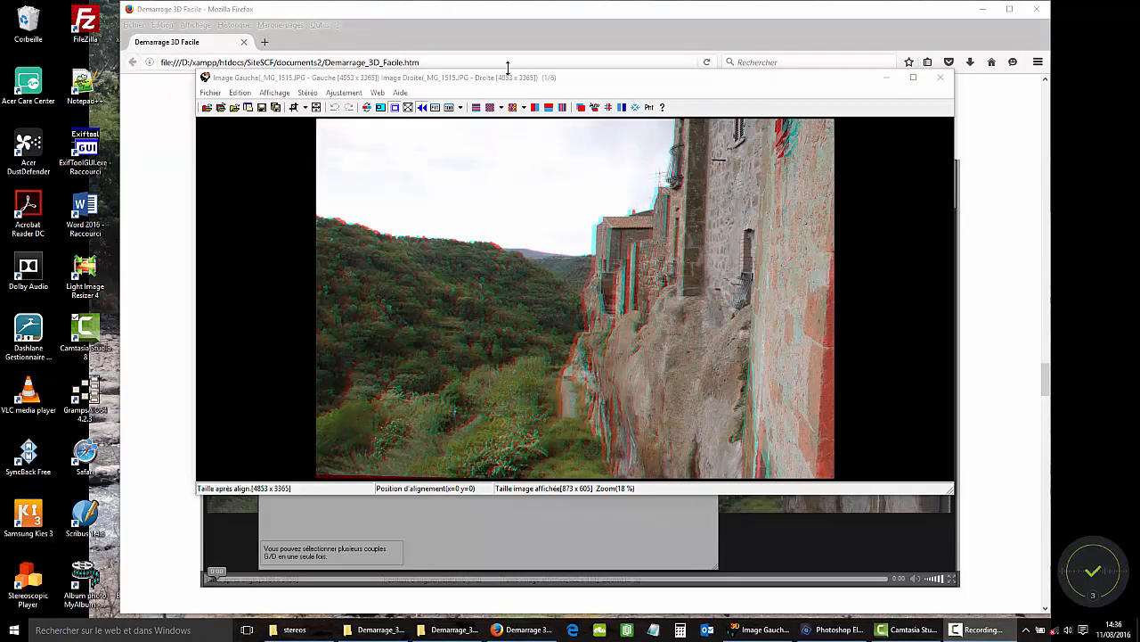
{"action": "left_click", "coordinate": [513, 82]}
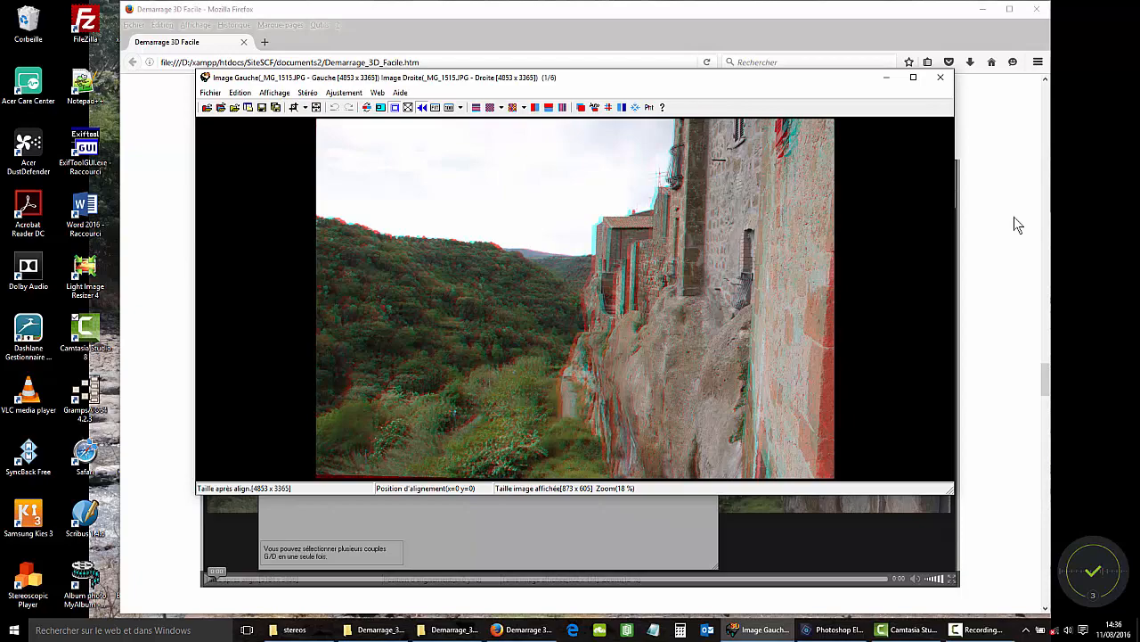
{"action": "key", "text": "Return"}
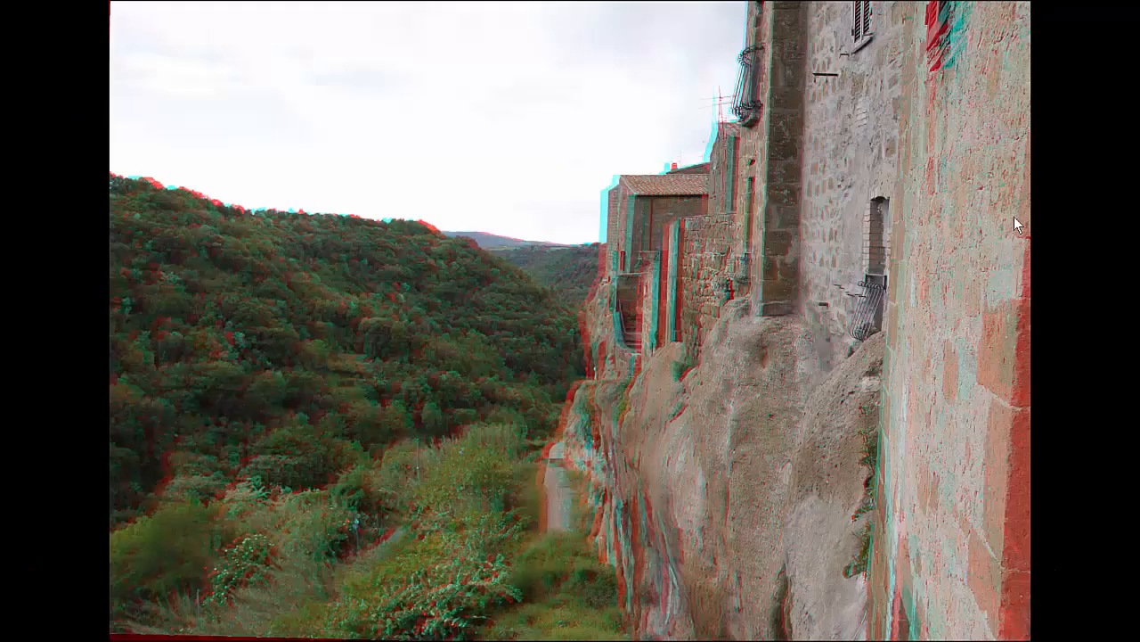